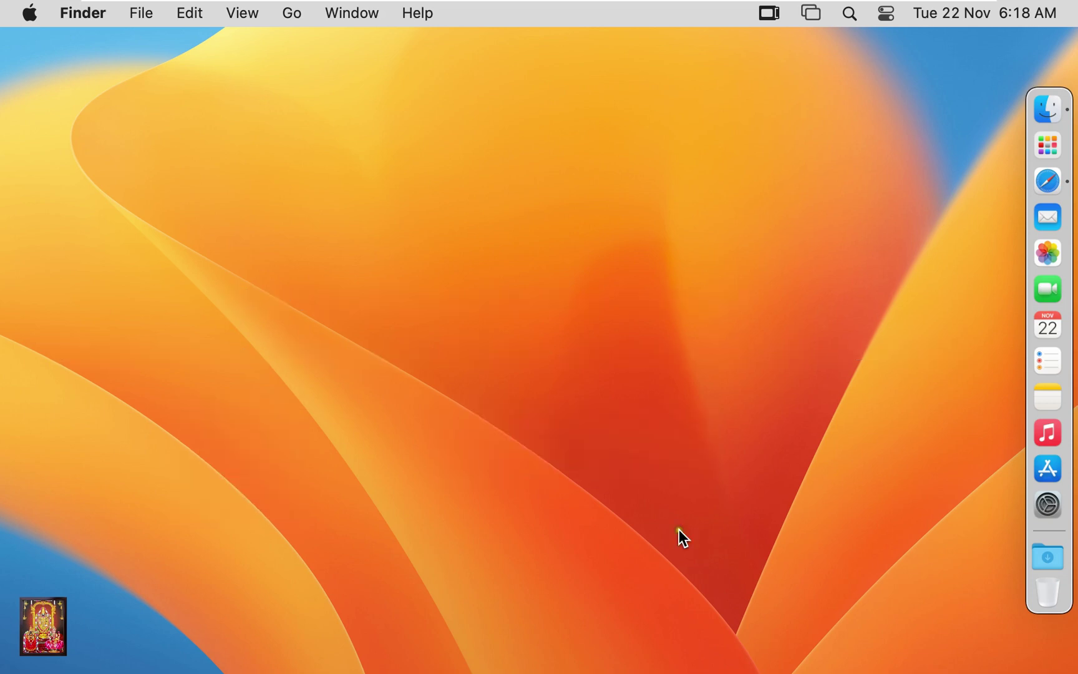
View this Mac's details in About This Mac, then close the window.
left_click(30, 12)
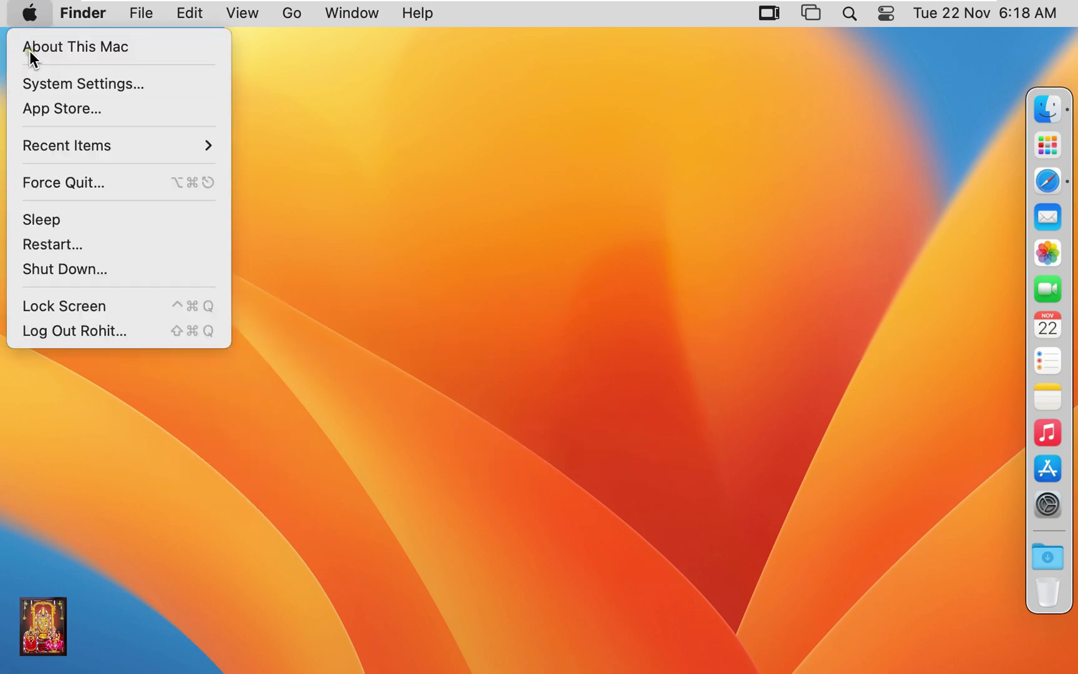
left_click(29, 51)
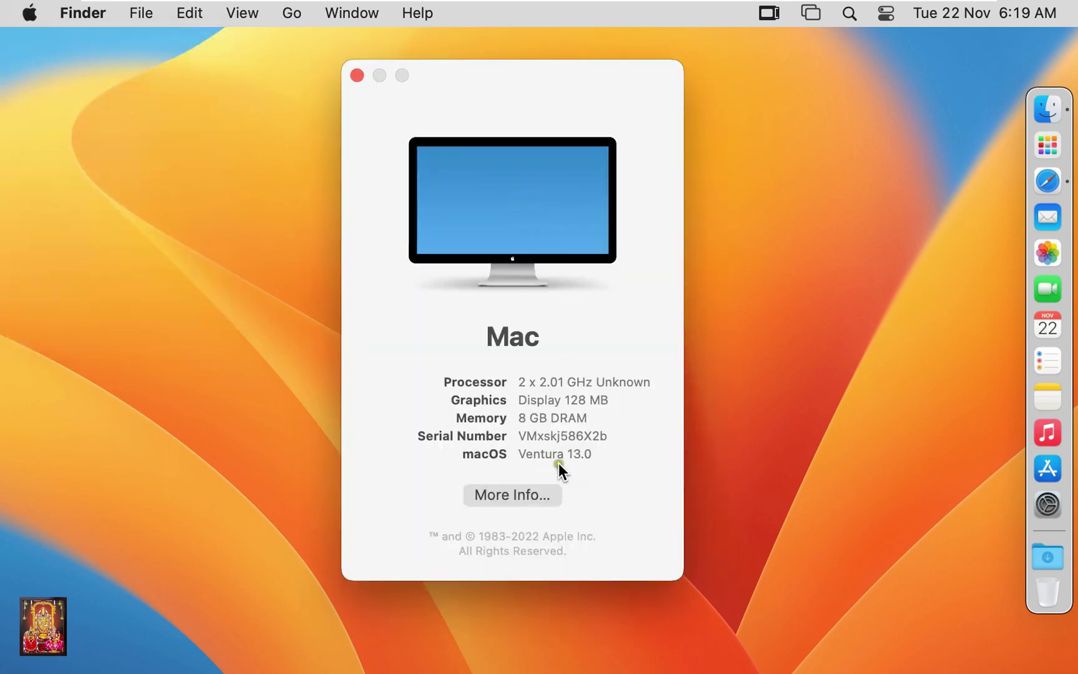
left_click(357, 75)
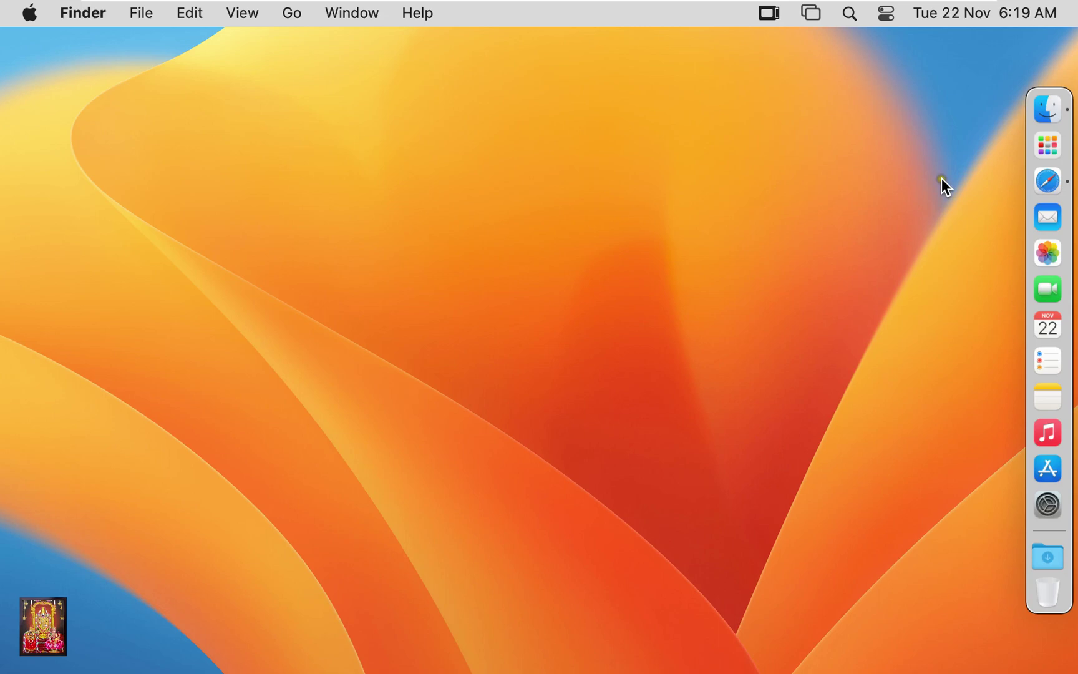
Google 'download slack for mac' in Safari via the Google favourite.
left_click(1046, 182)
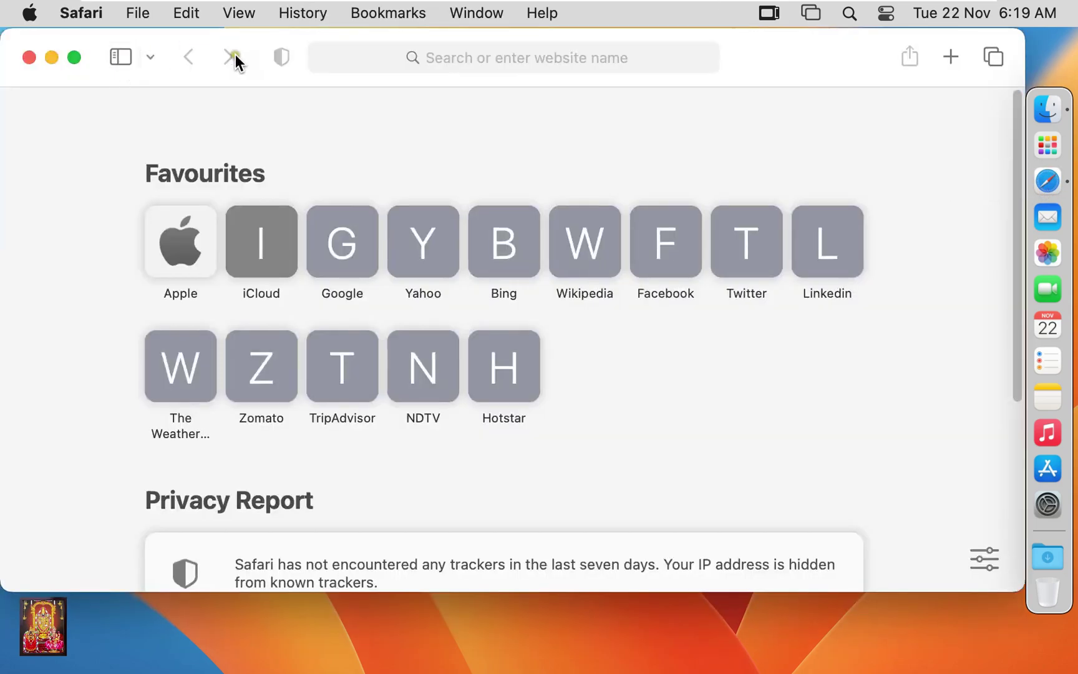
left_click(362, 262)
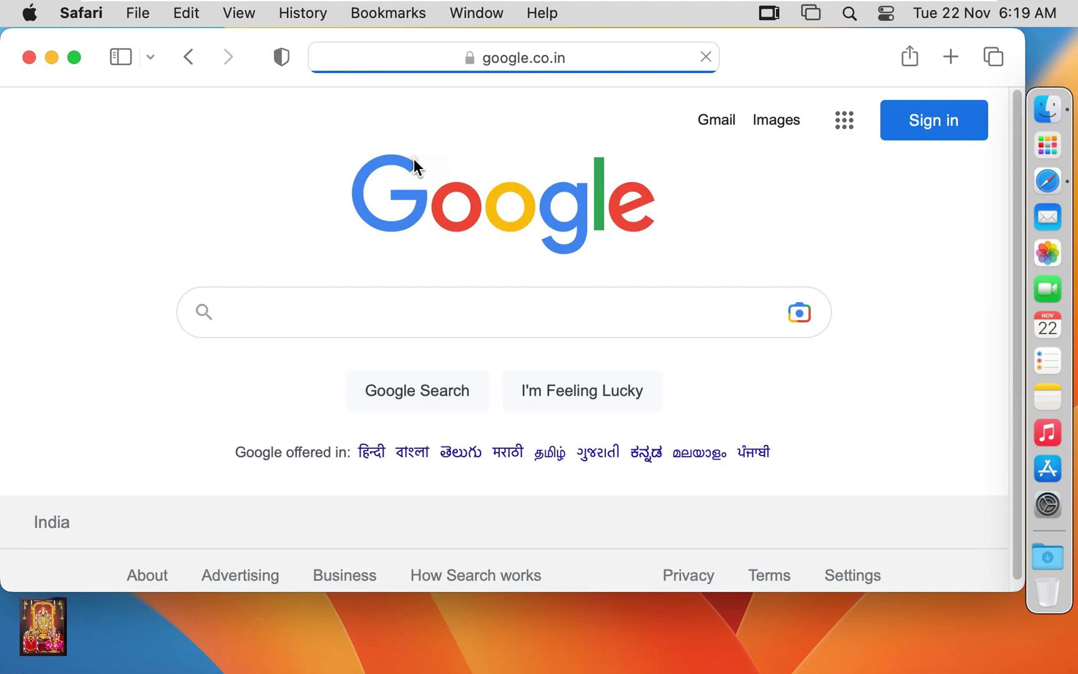
left_click(266, 300)
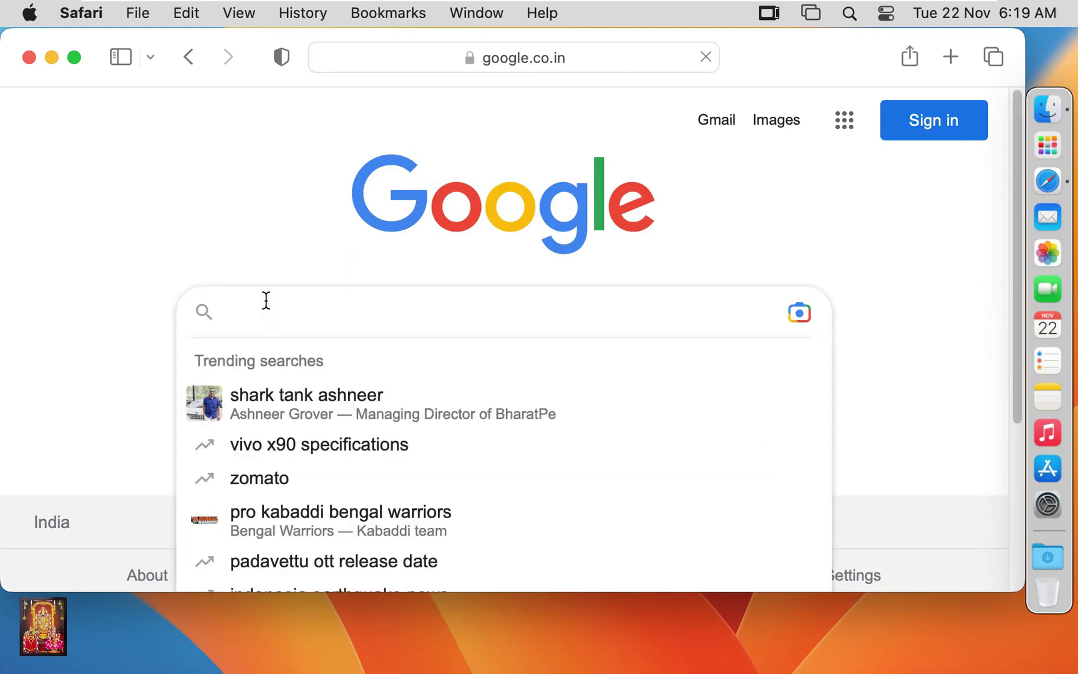
type("d")
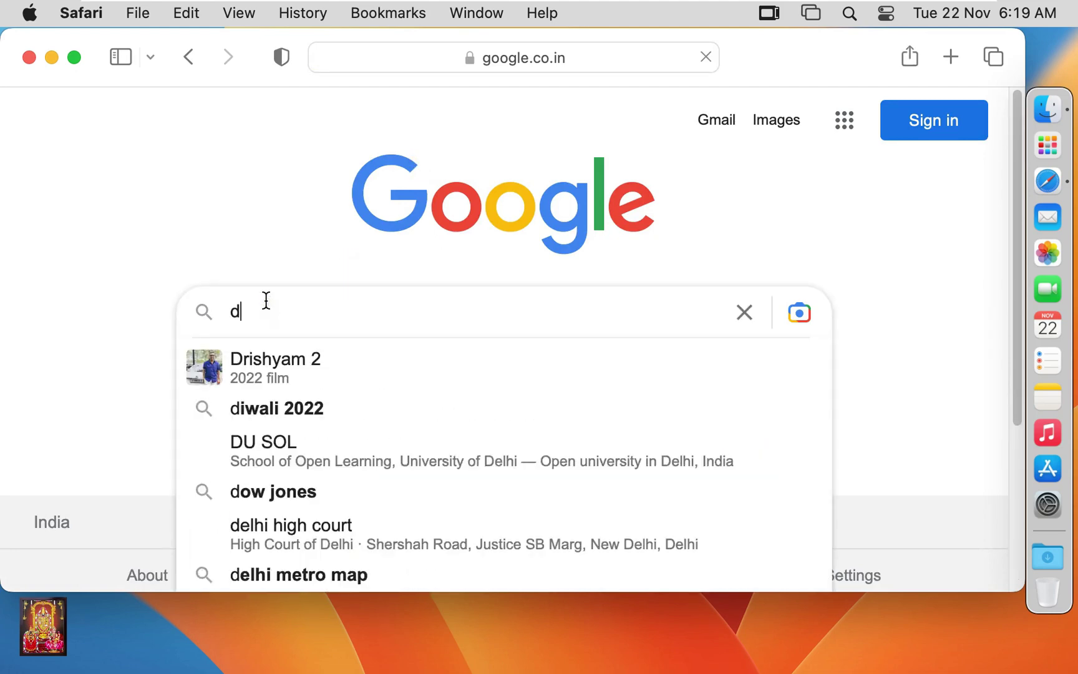
type("ownload ")
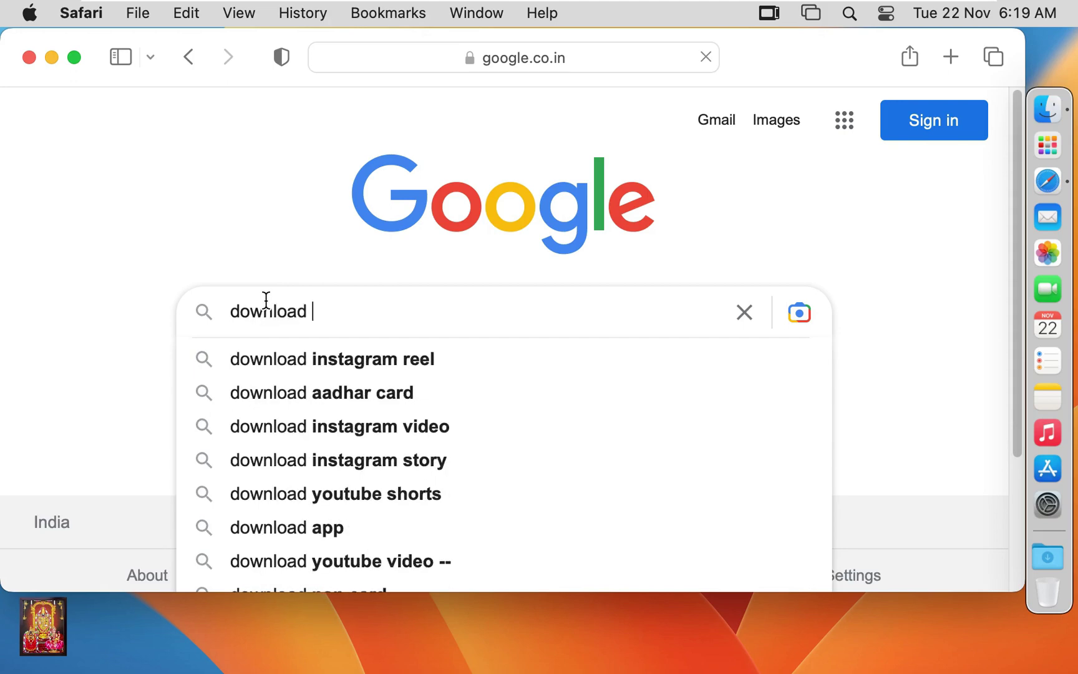
type("s")
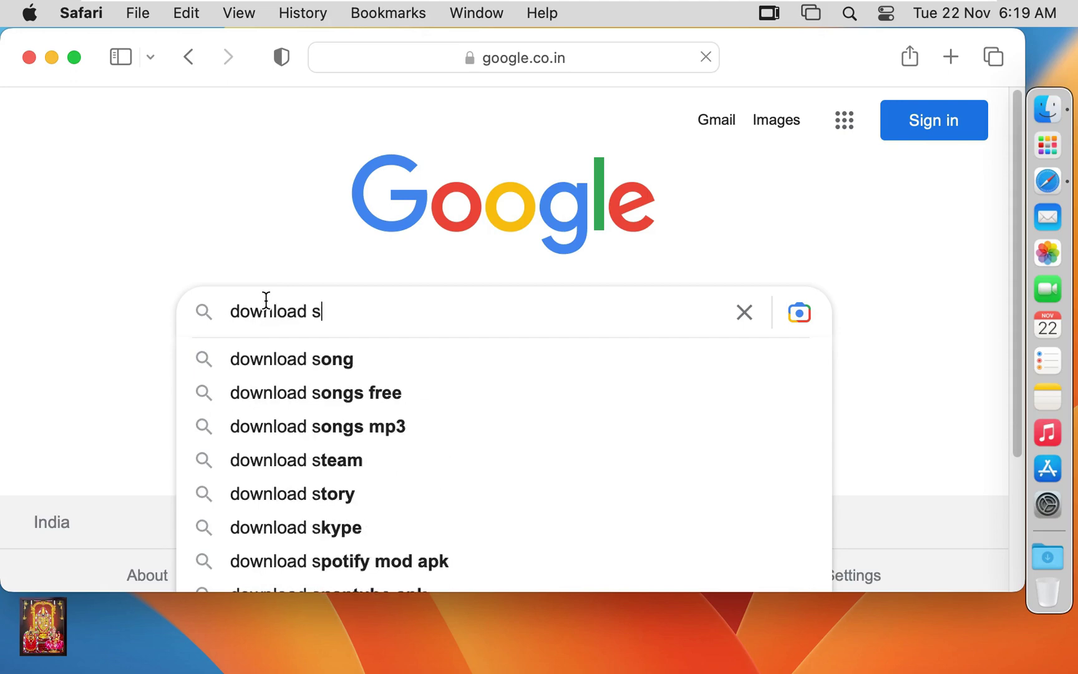
type("lack")
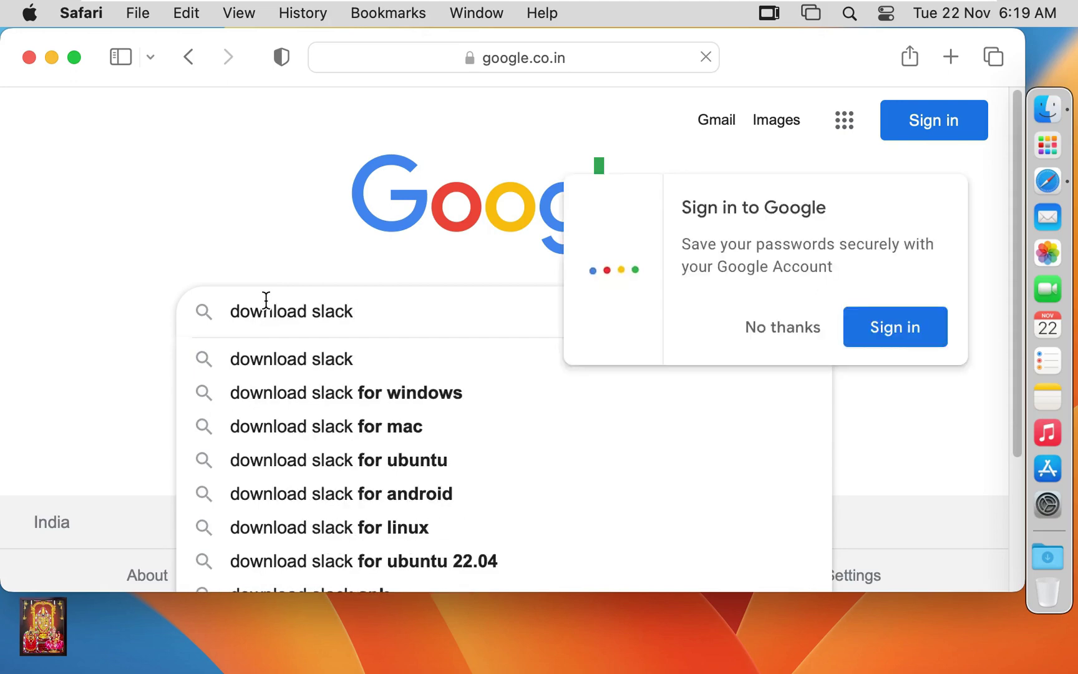
type(" for ")
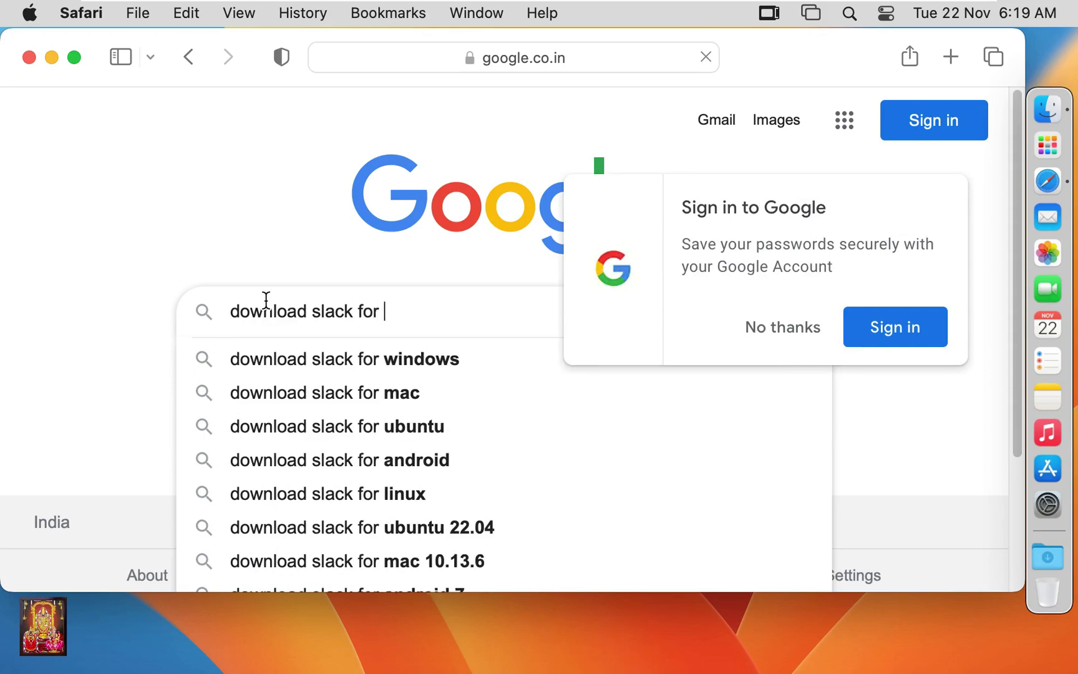
type("mac")
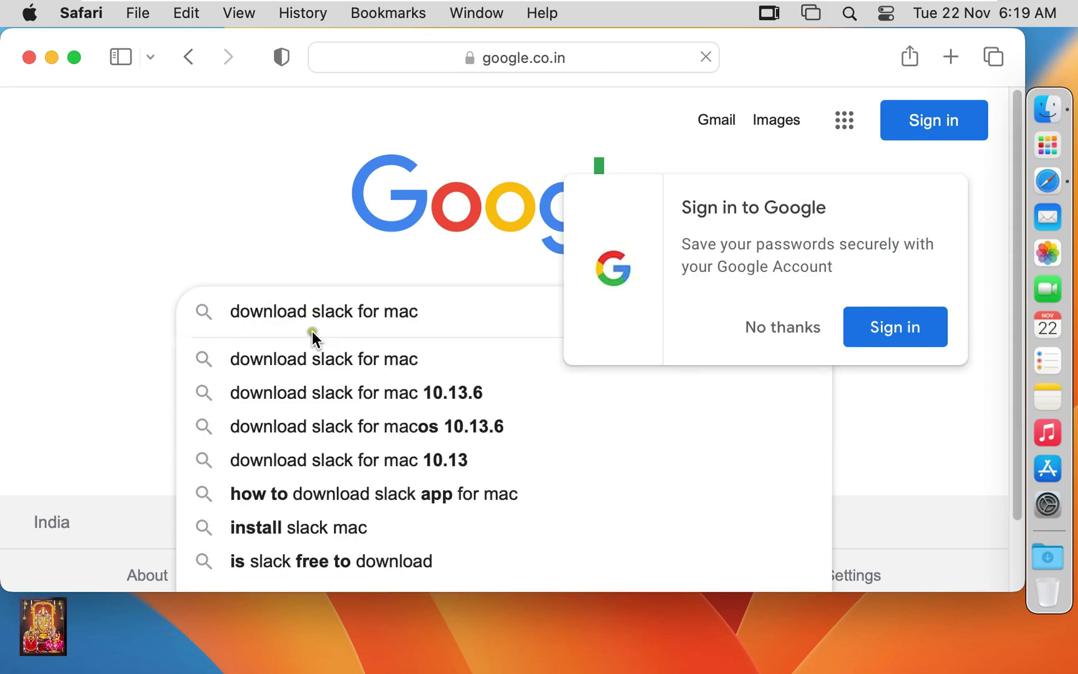
left_click(331, 361)
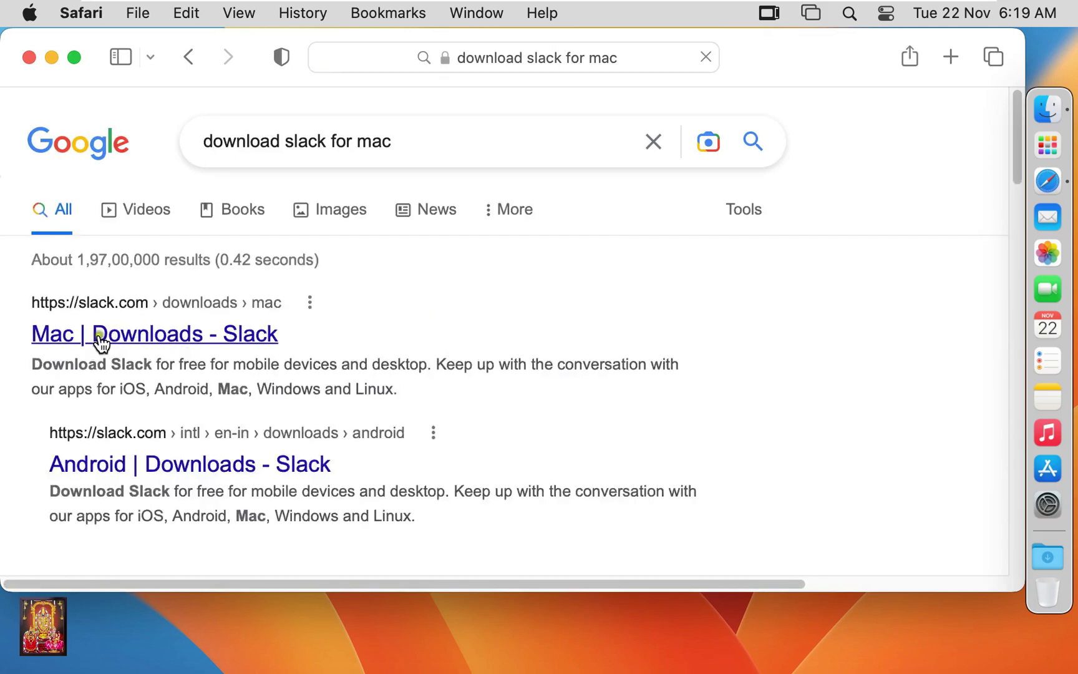
left_click(151, 342)
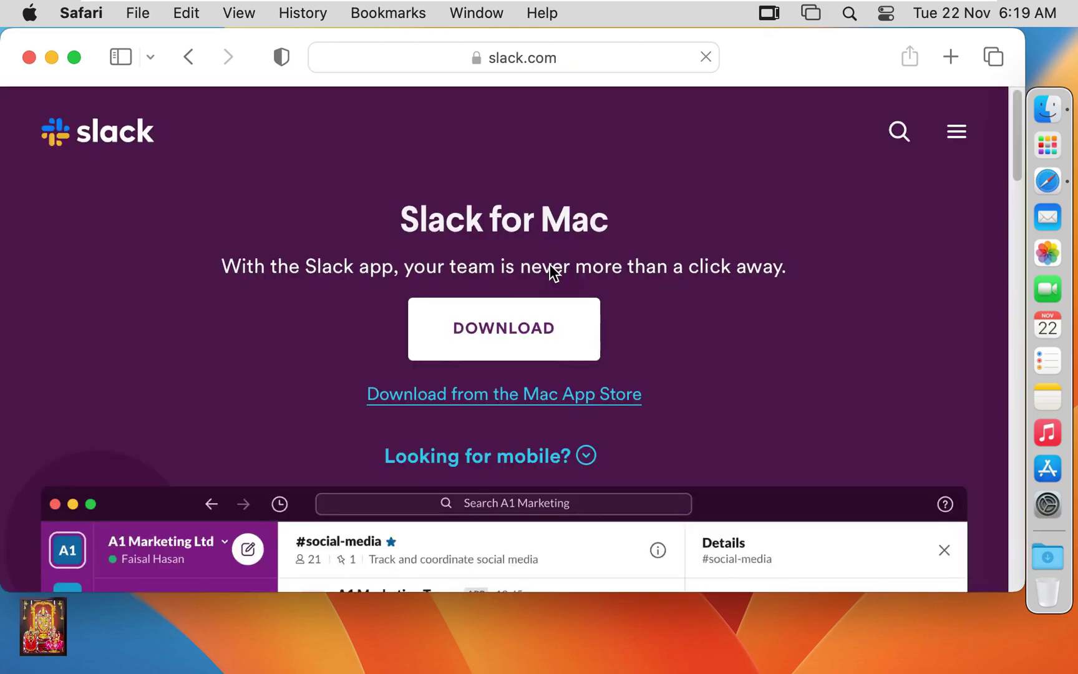
left_click(528, 330)
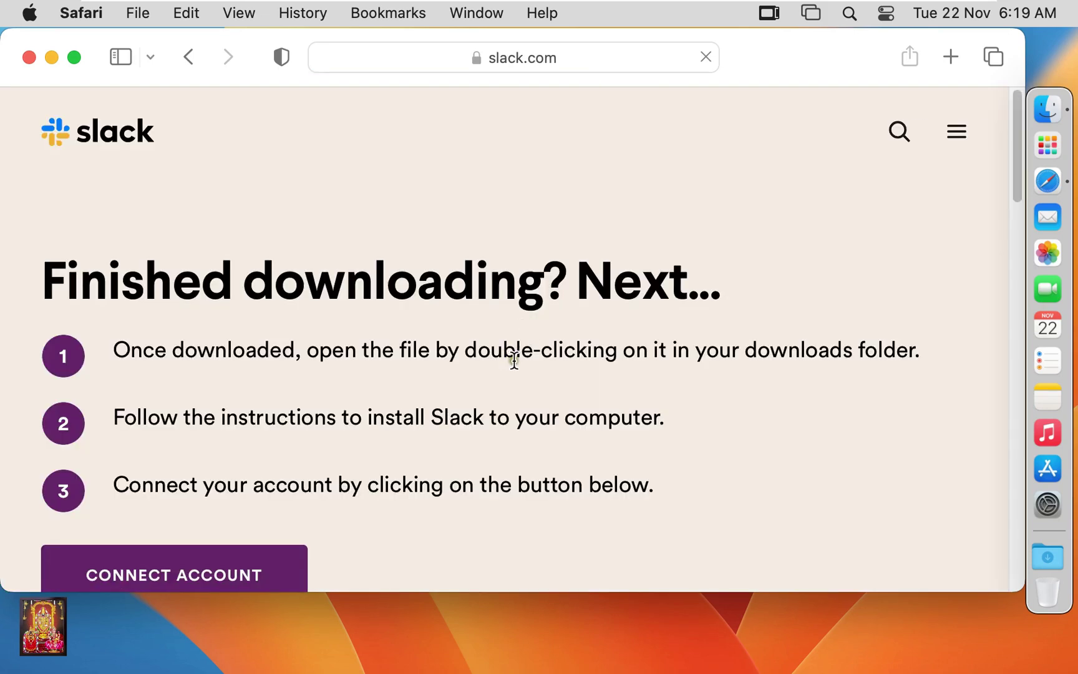
scroll(710, 315, "down", 3)
scroll(673, 330, "down", 5)
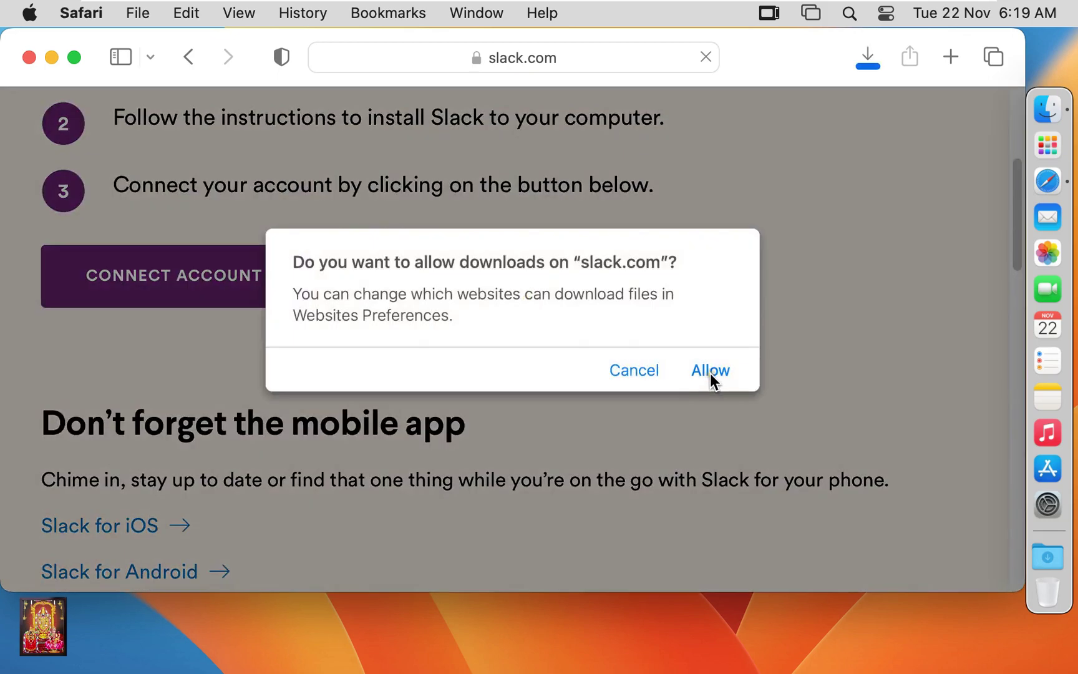
left_click(711, 374)
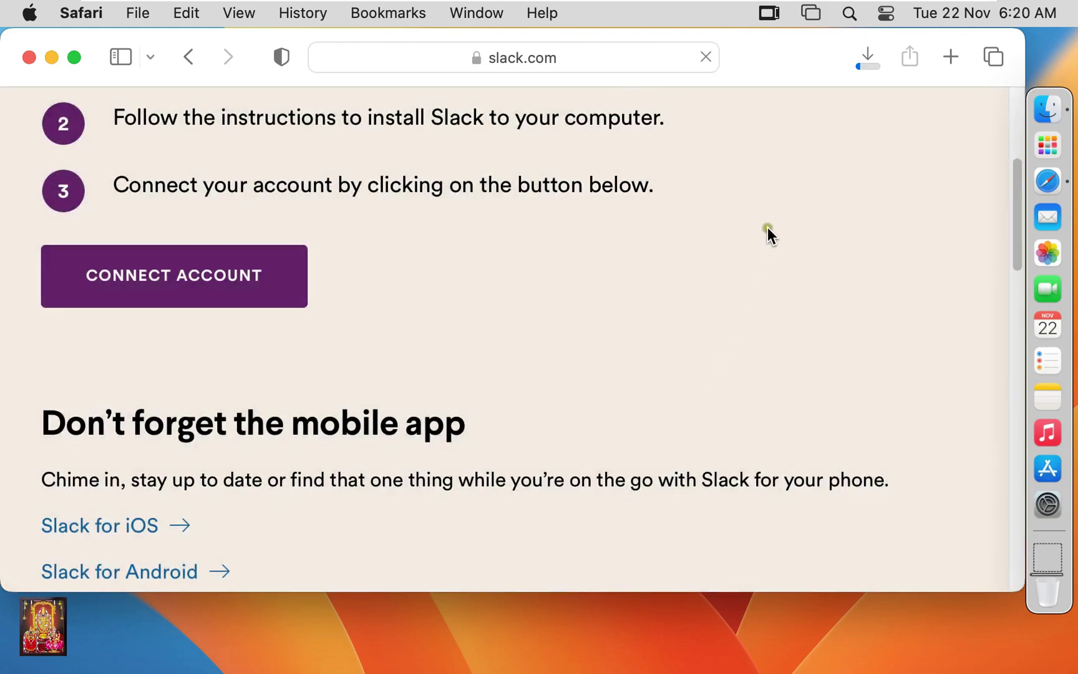
left_click(862, 69)
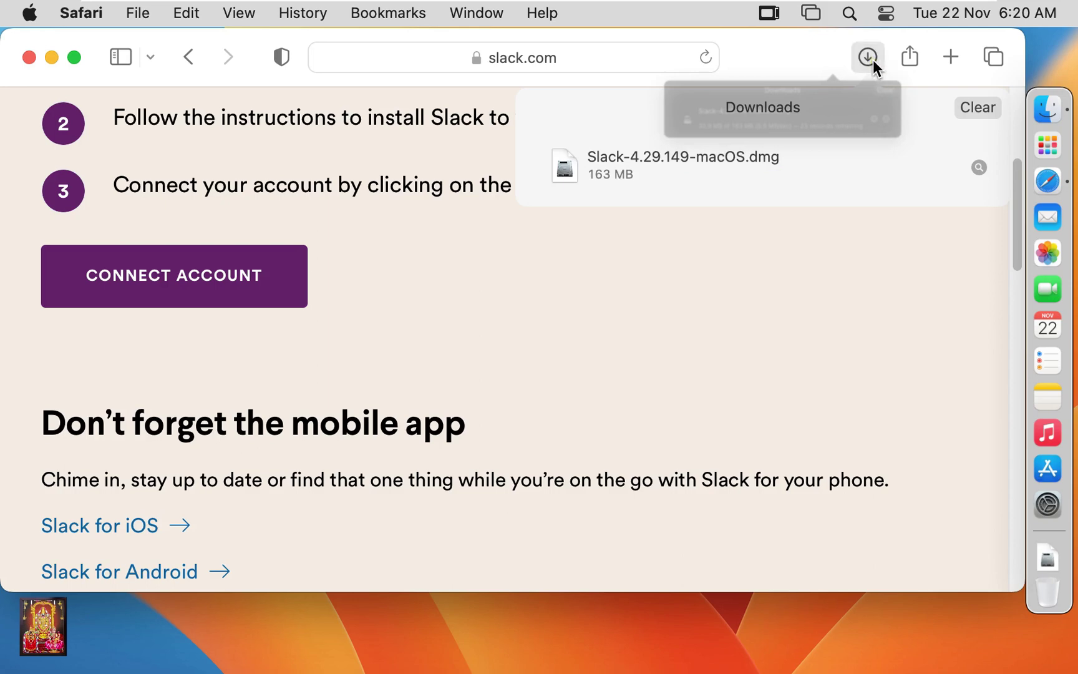
Go back to google.com and search 'download telegram', declining the Chrome suggestion.
left_click(824, 65)
left_click(591, 55)
type("google.co")
key("Return")
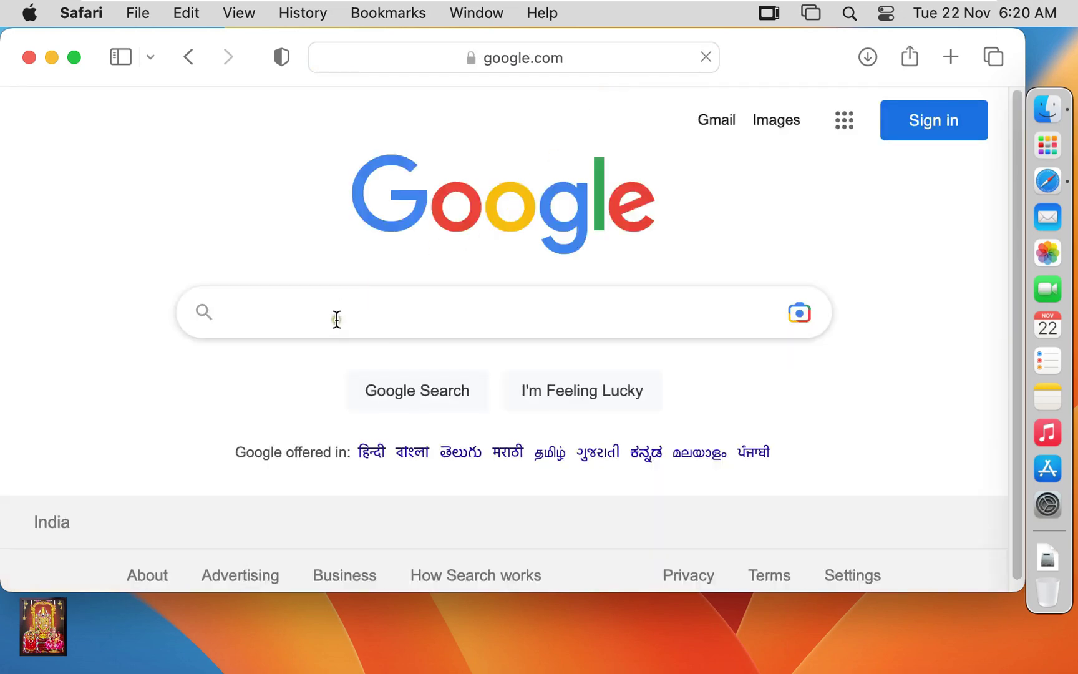
left_click(337, 319)
type("download")
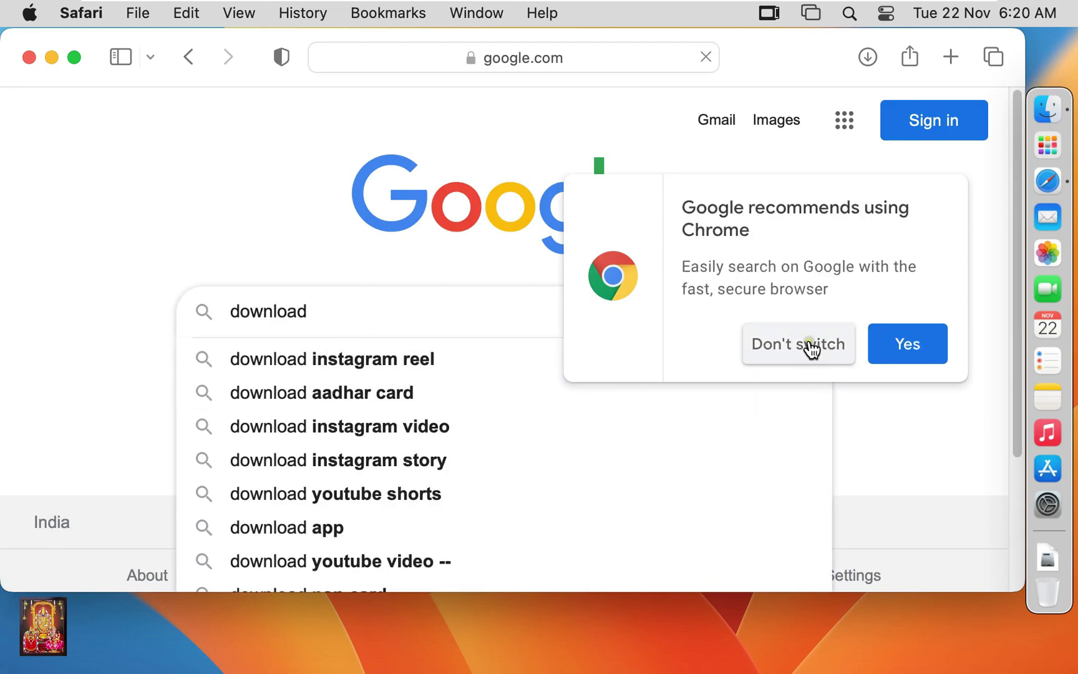
left_click(812, 347)
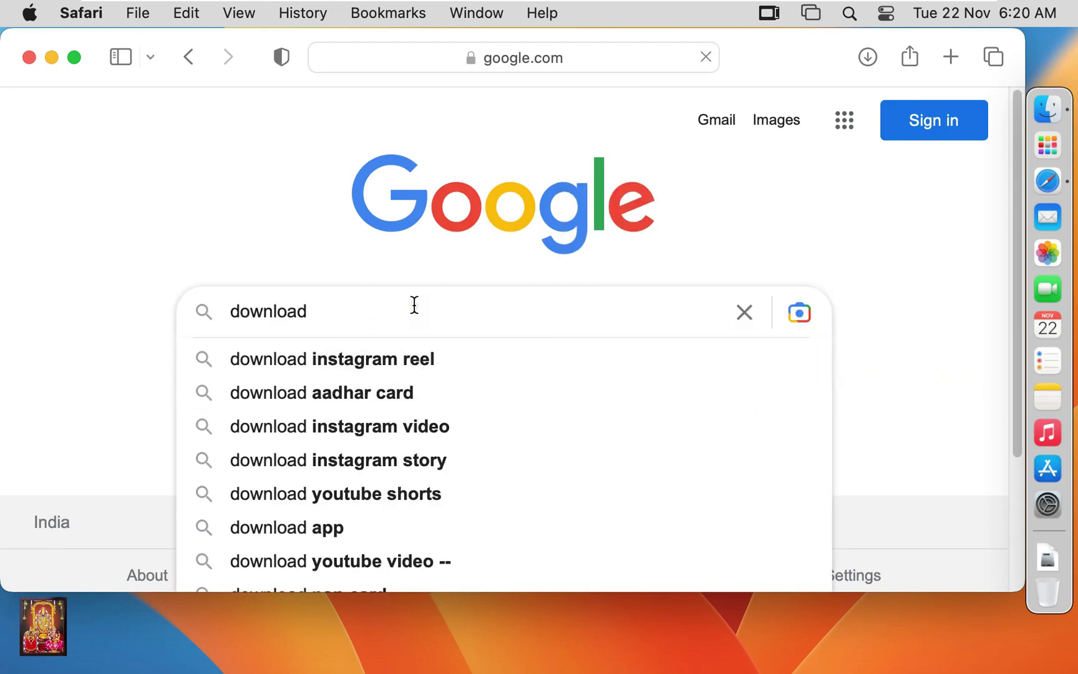
type("telegram")
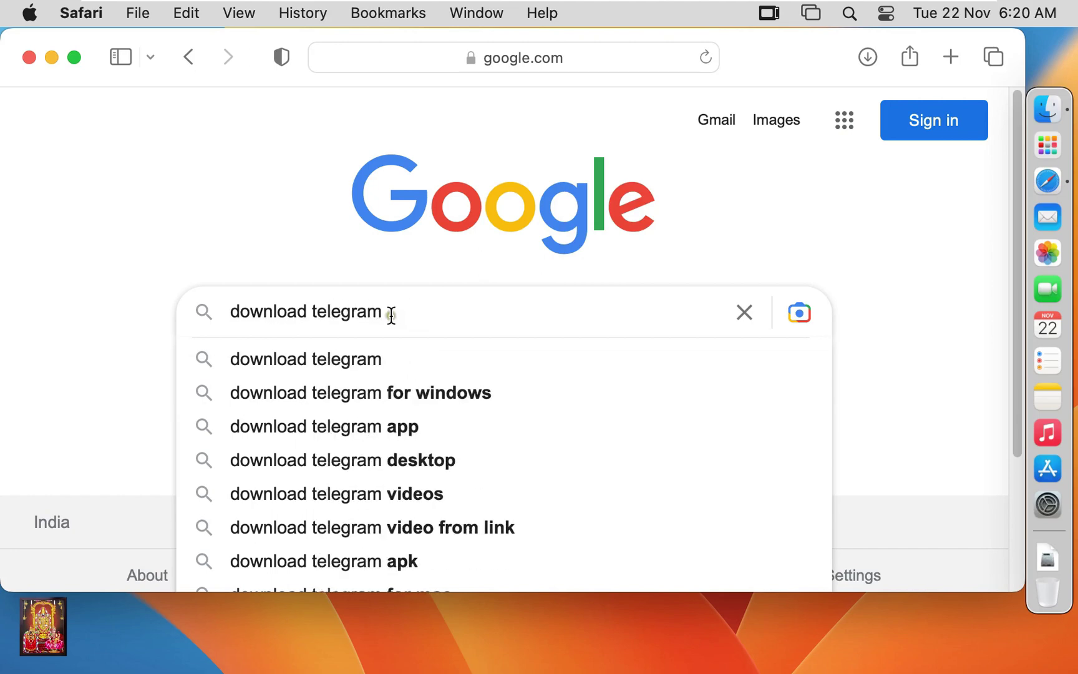
left_click(321, 372)
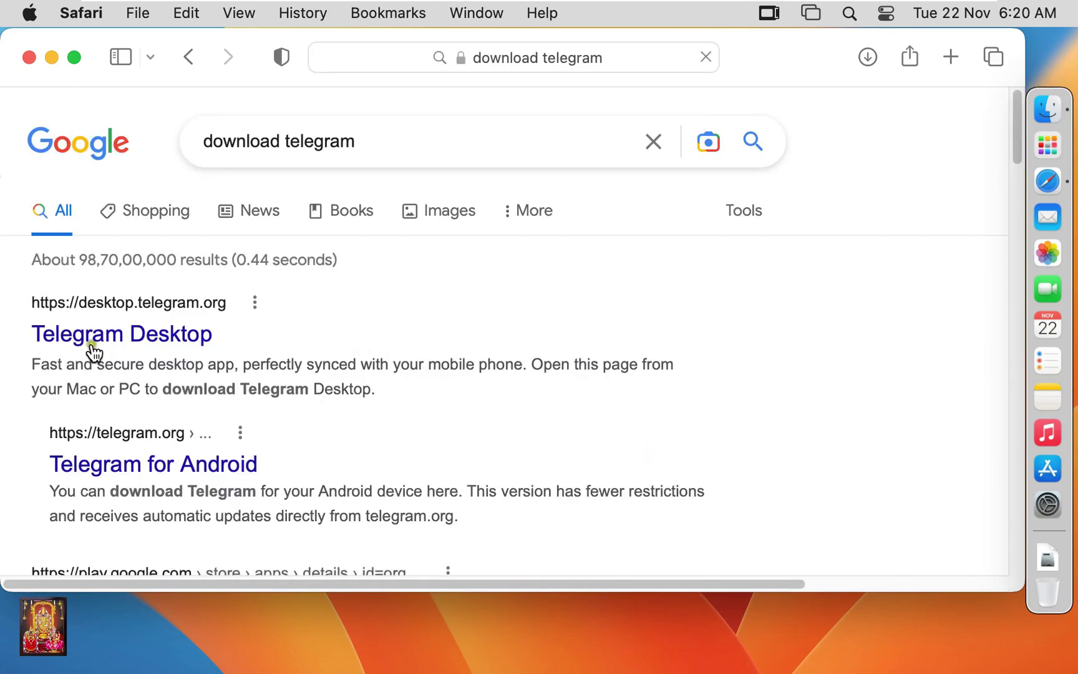
Download tsetup.4.3.1.dmg (89.3 MB) from the Telegram Desktop site, allowing the download.
left_click(192, 347)
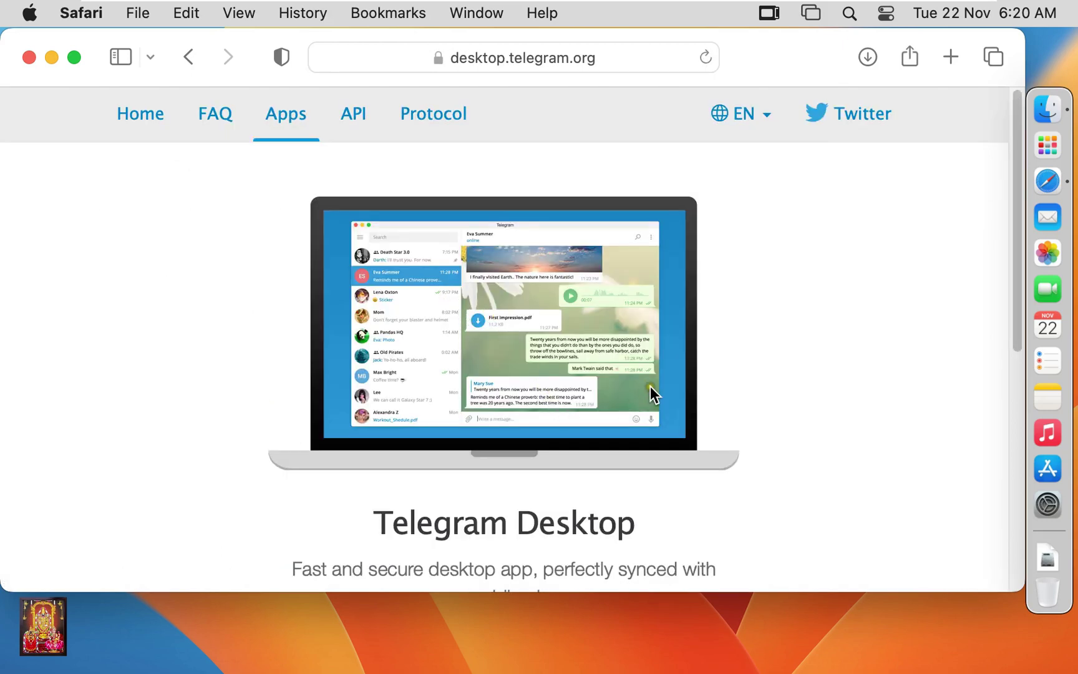
scroll(646, 387, "down", 5)
scroll(646, 387, "down", 2)
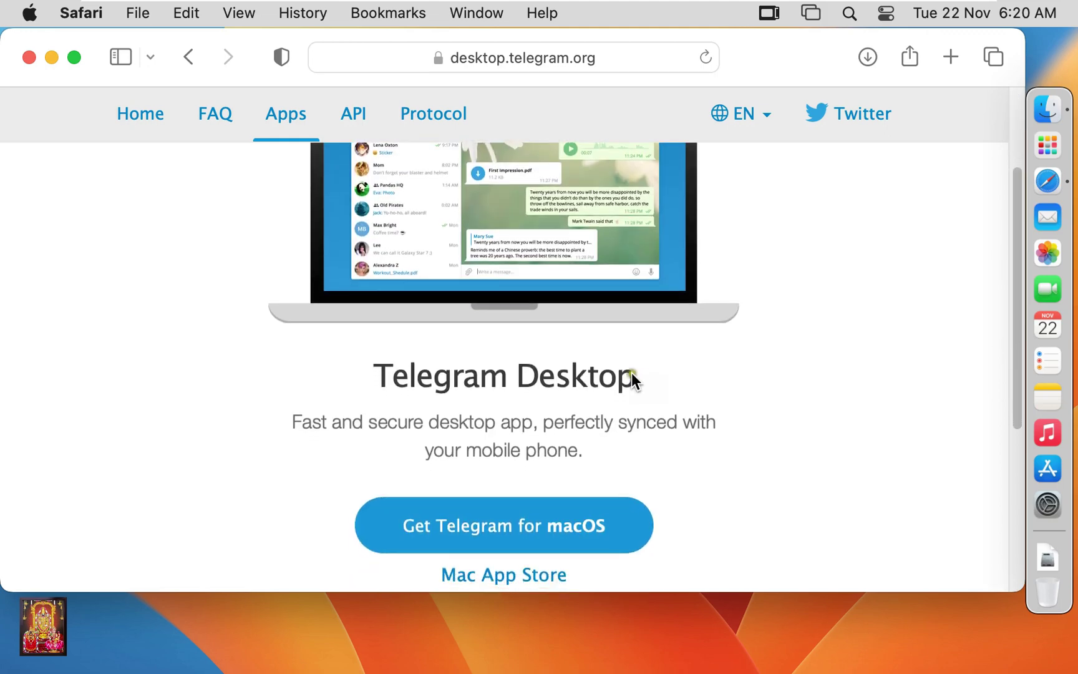
scroll(637, 377, "down", 2)
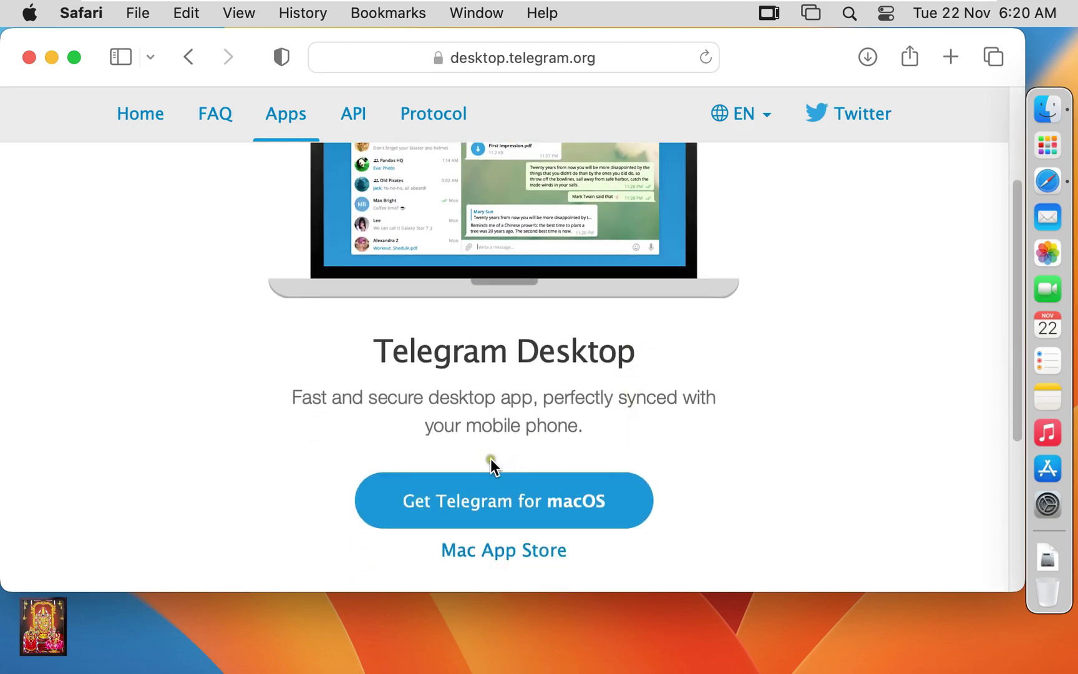
left_click(587, 510)
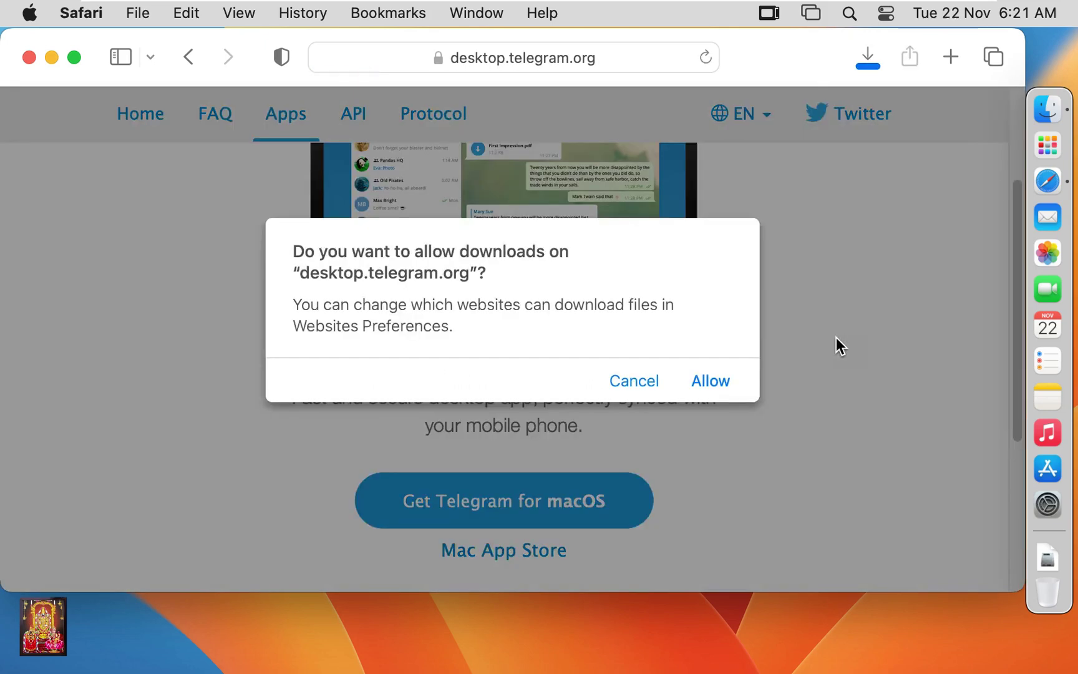
left_click(710, 380)
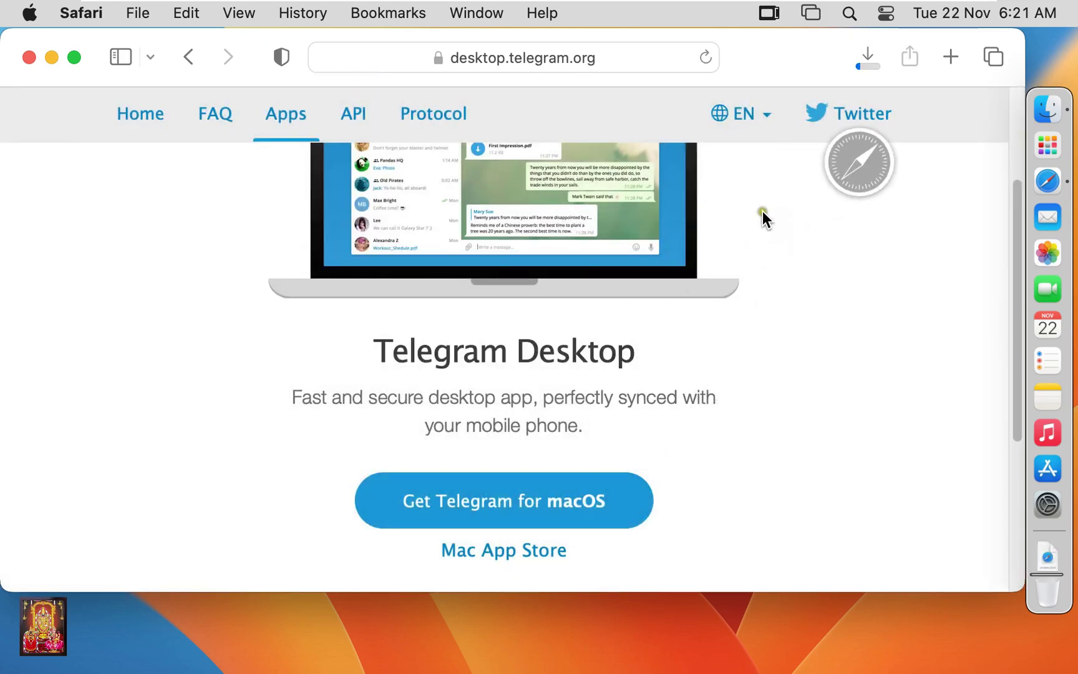
left_click(867, 66)
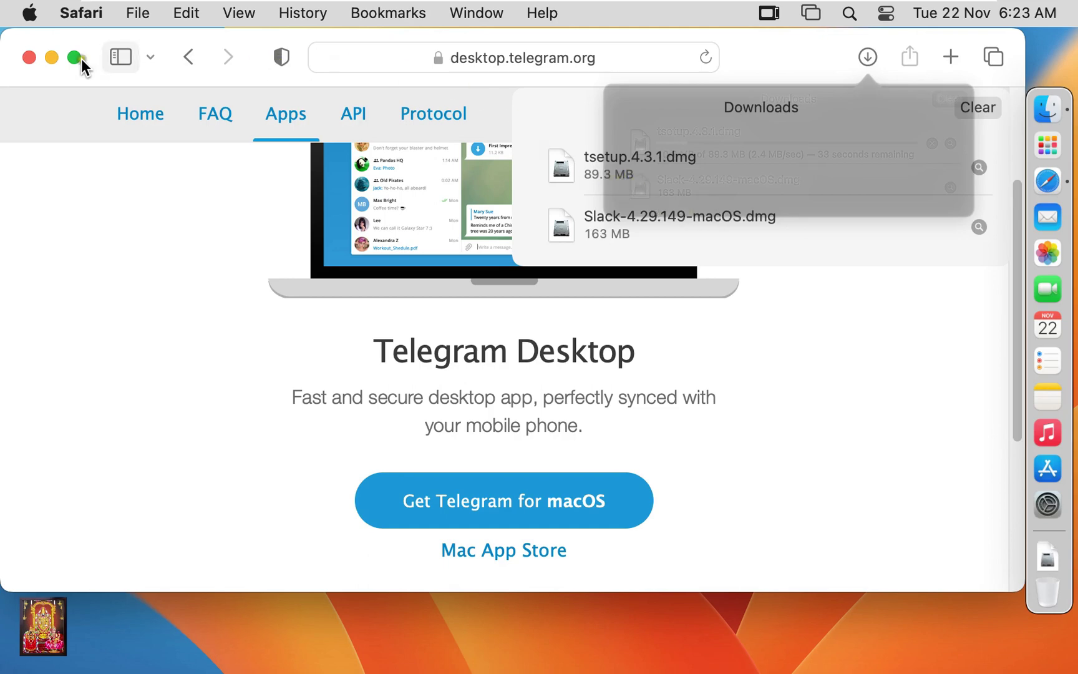
Close Safari and view both .dmg installers in Finder's Downloads folder.
left_click(30, 55)
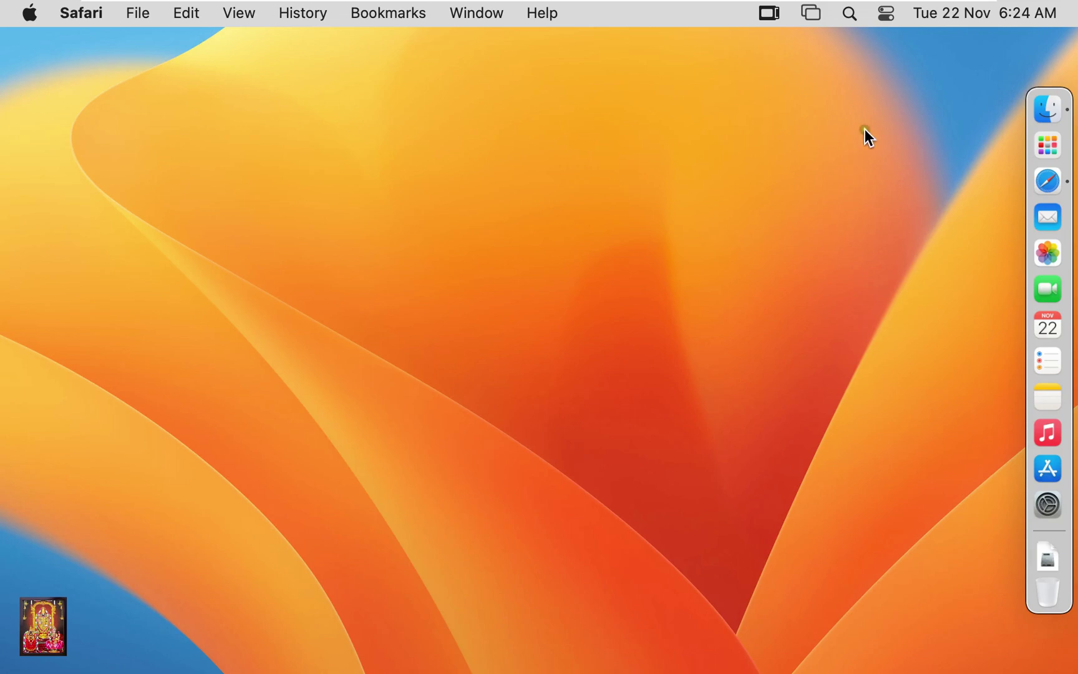
left_click(1050, 111)
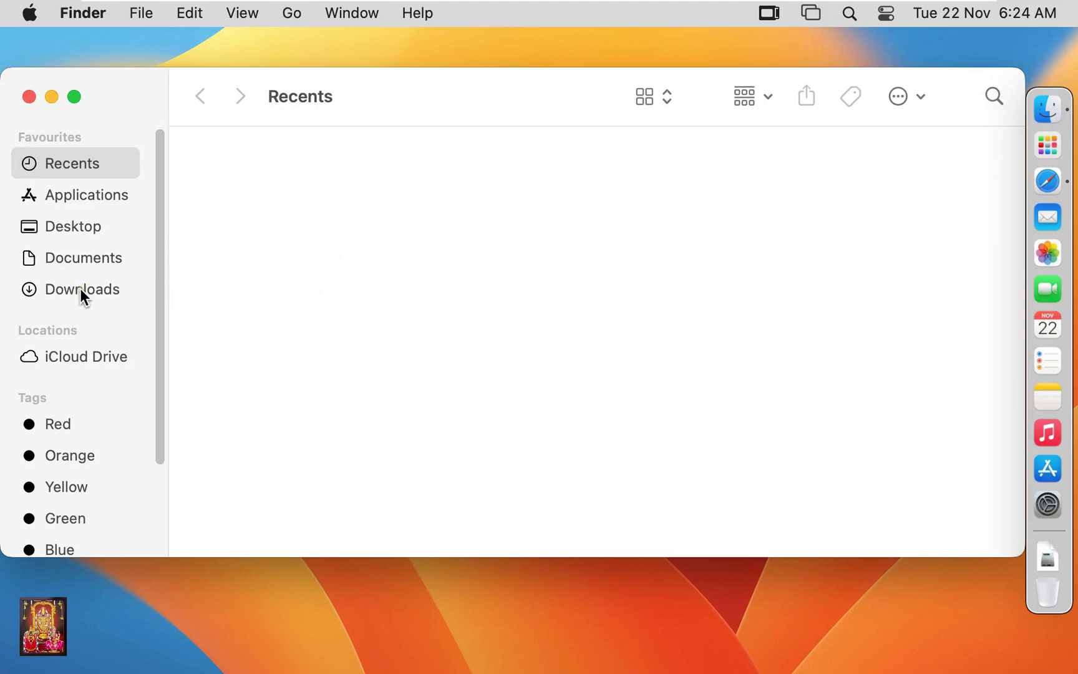
left_click(80, 291)
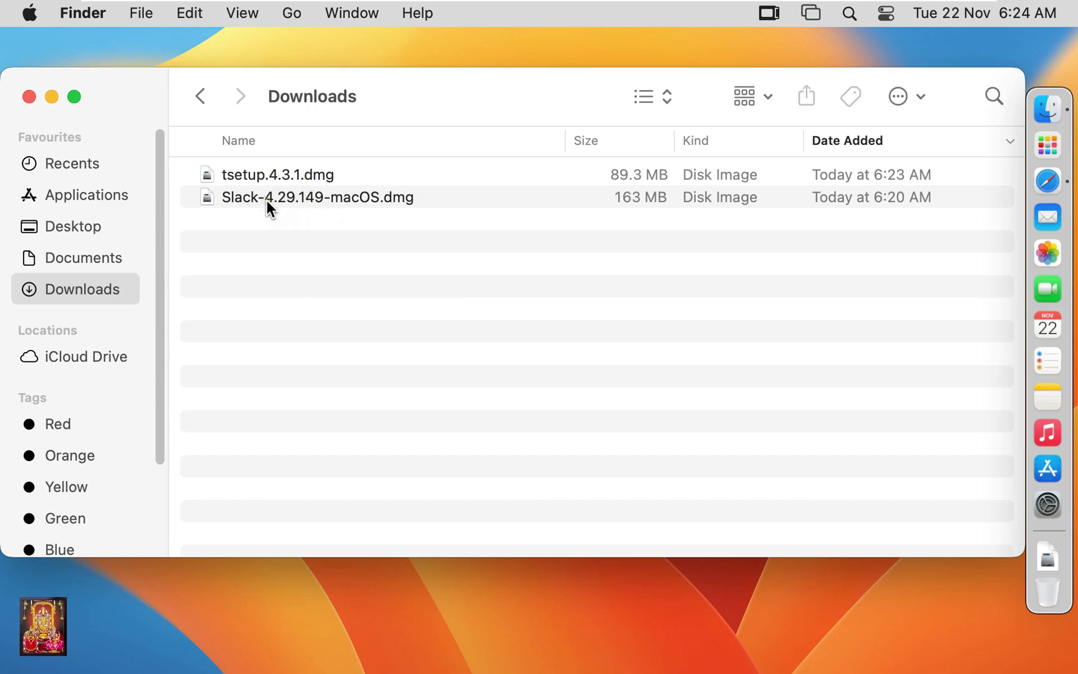
Mount tsetup.4.3.1.dmg with DiskImageMounter and drag Telegram into Applications.
left_click(307, 178)
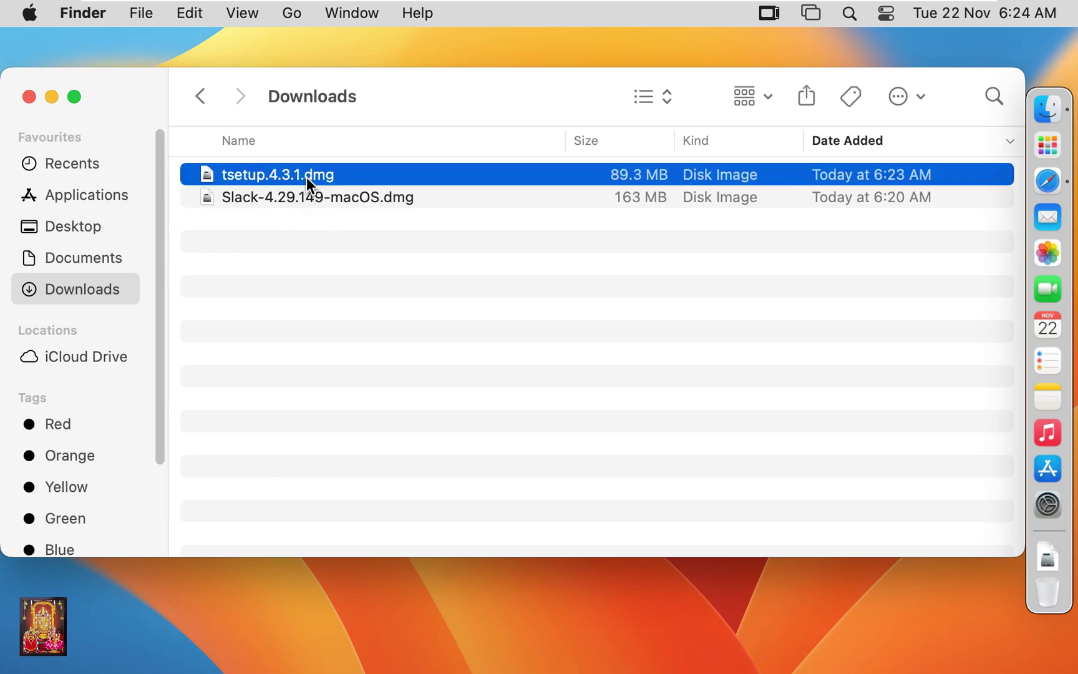
right_click(323, 177)
mouse_move(377, 214)
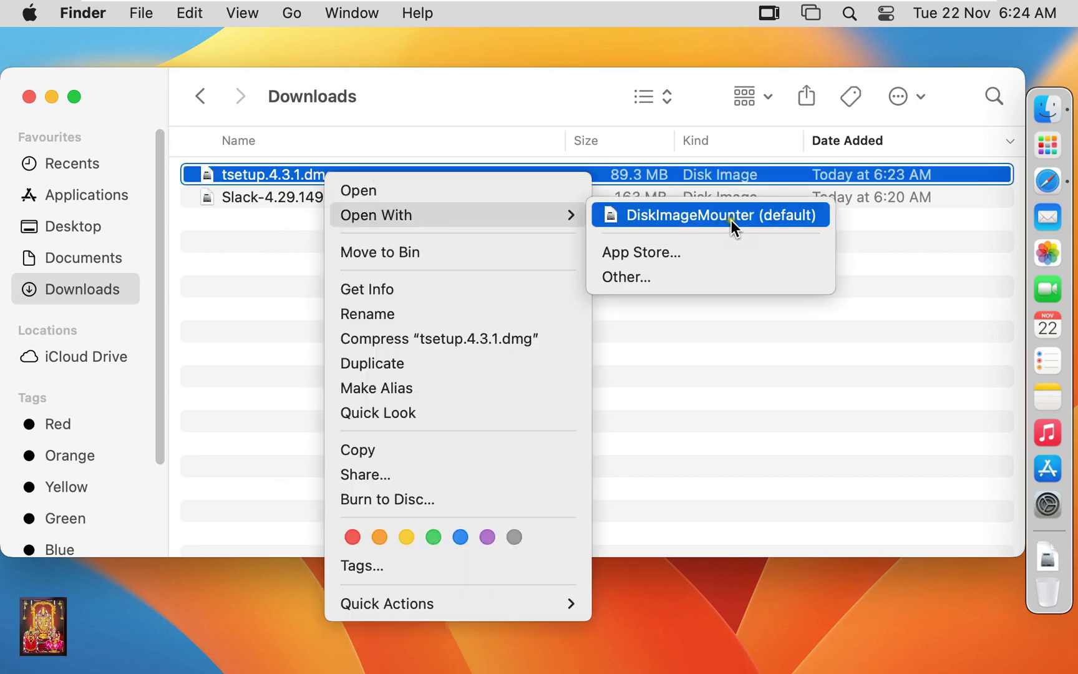
left_click(732, 220)
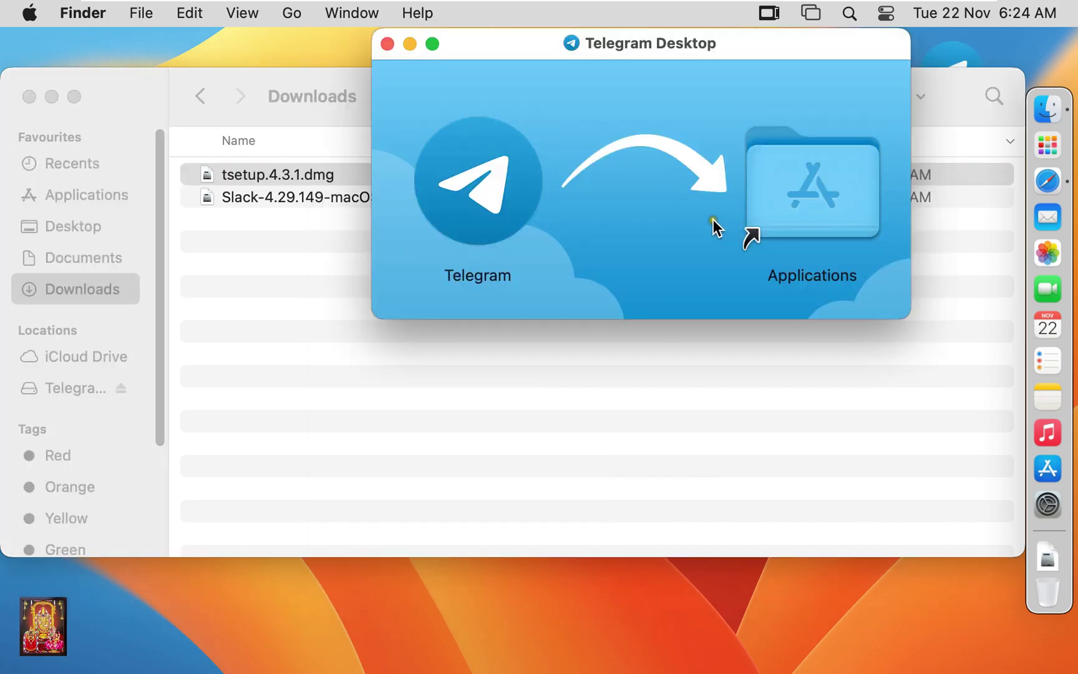
mouse_move(475, 235)
left_mouse_down()
mouse_move(661, 198)
mouse_move(819, 245)
left_mouse_up()
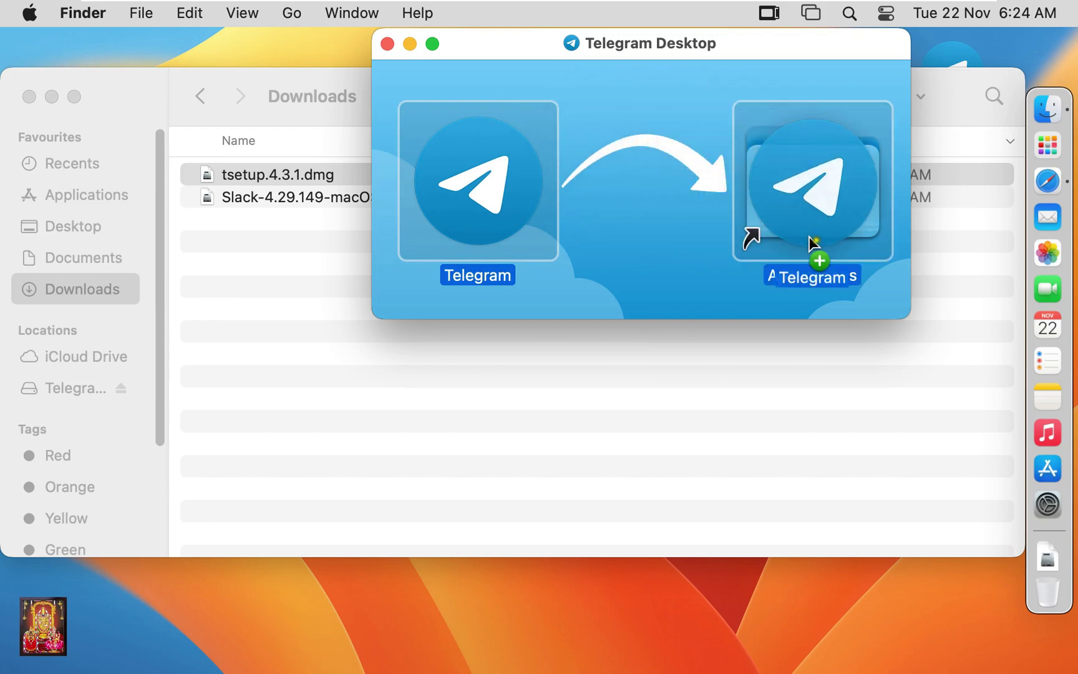
left_click_drag(749, 236, 749, 236)
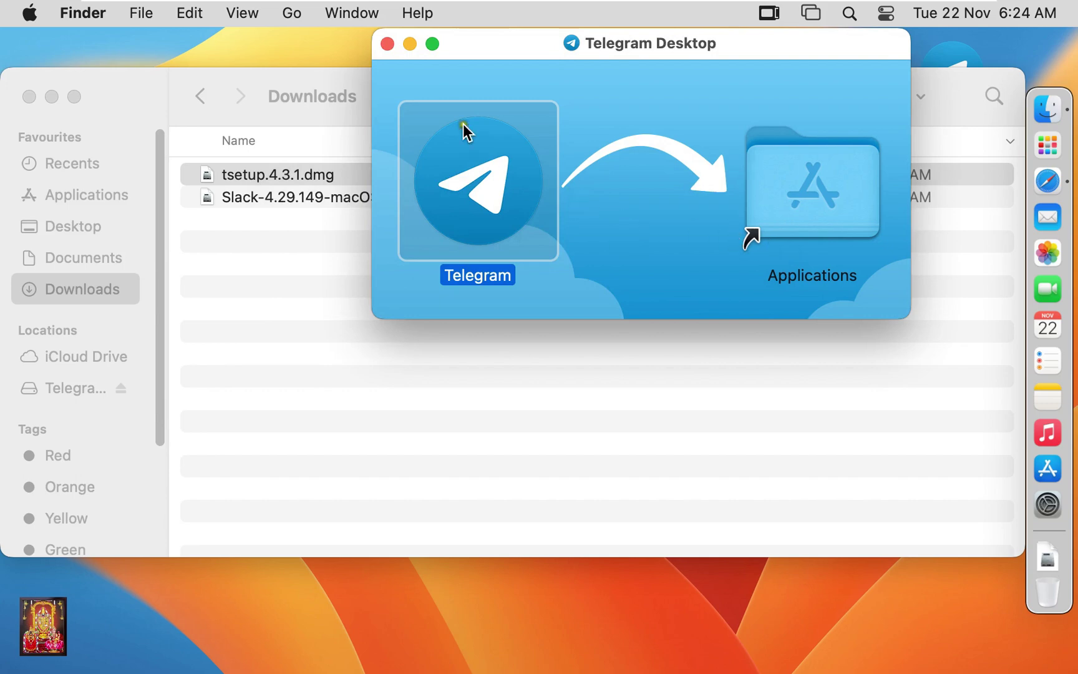
Close Telegram's installer, mount Slack-4.29.149-macOS.dmg and drag Slack into Applications.
left_click(388, 43)
left_click(270, 196)
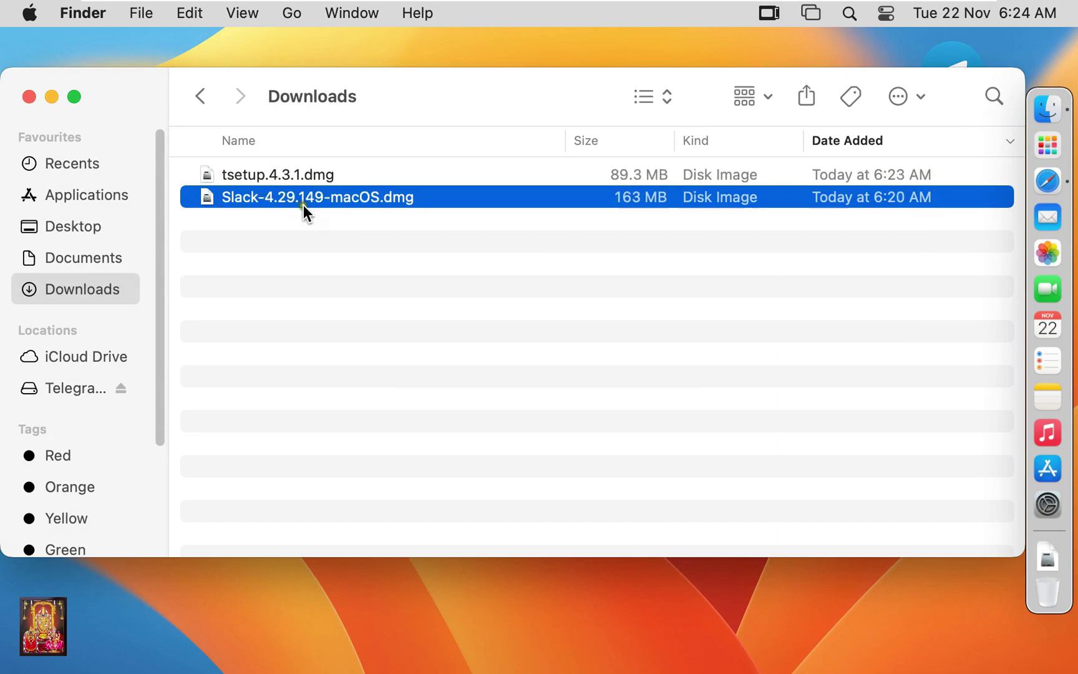
right_click(393, 197)
mouse_move(560, 236)
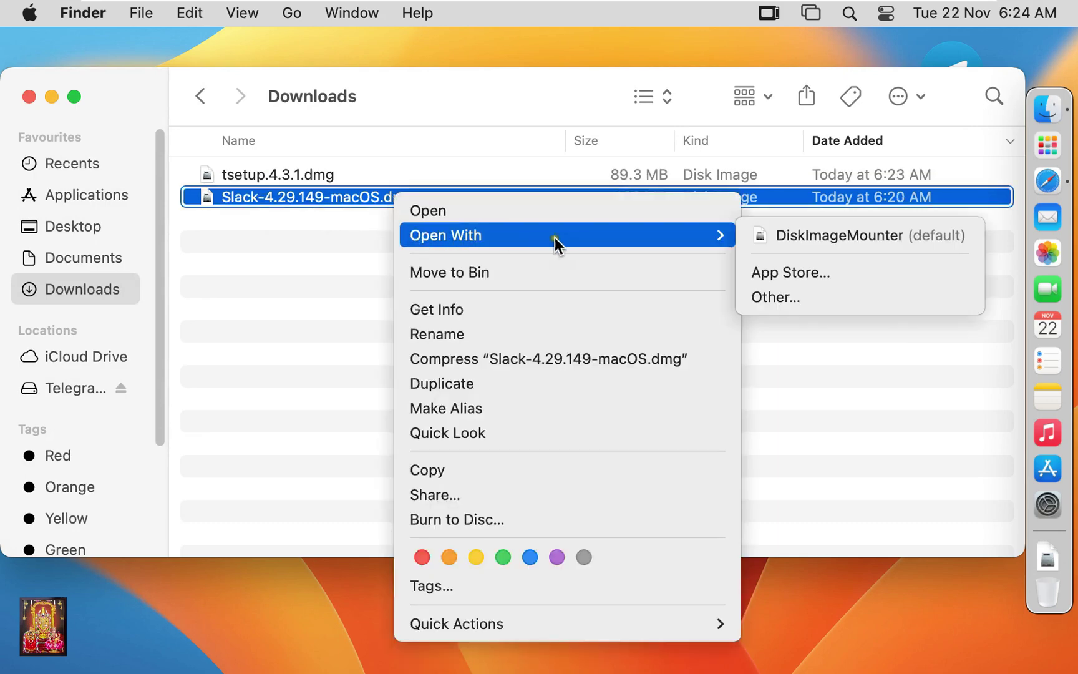
left_click(797, 236)
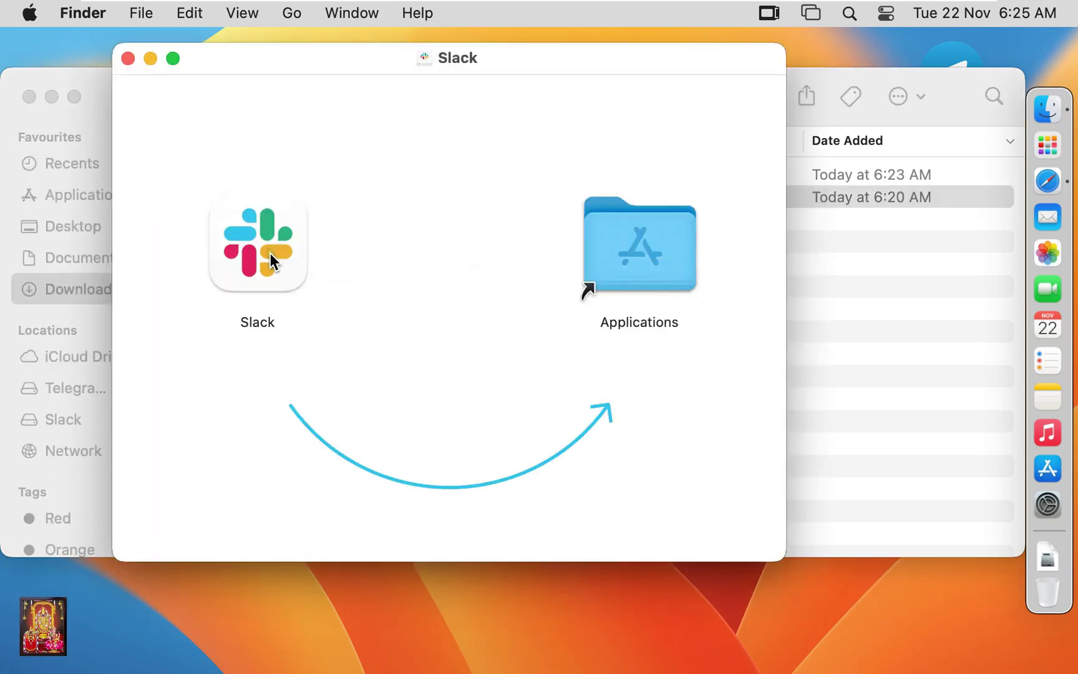
left_click(295, 267)
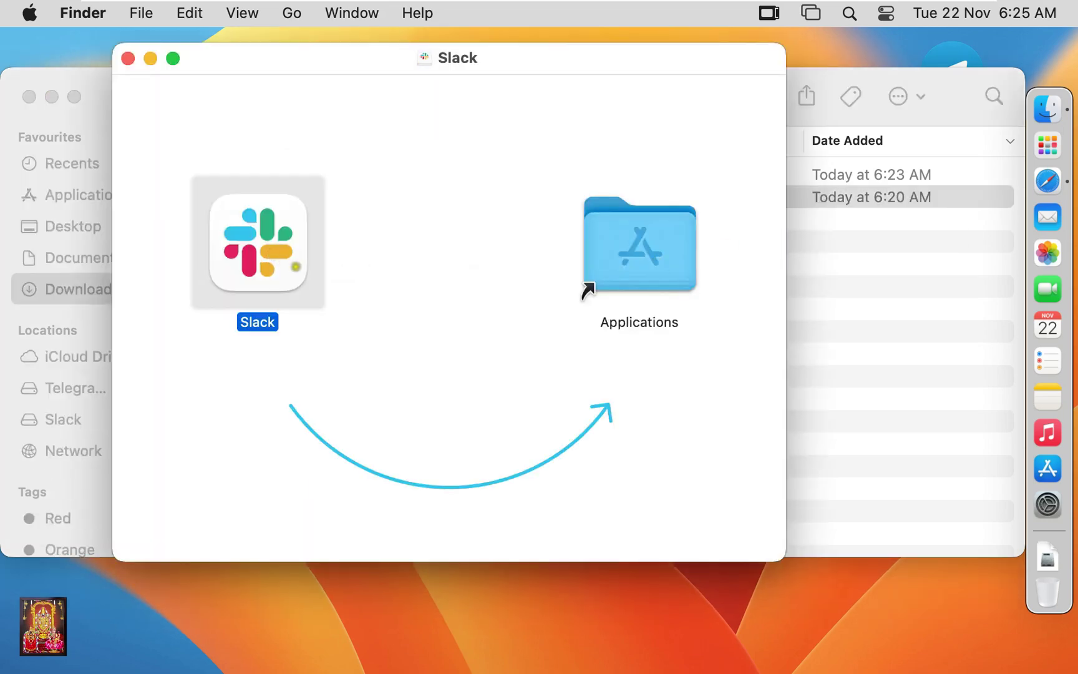
left_click_drag(296, 266, 650, 261)
Close the Slack and Downloads windows, eject both installer volumes, and open Launchpad.
left_click(128, 58)
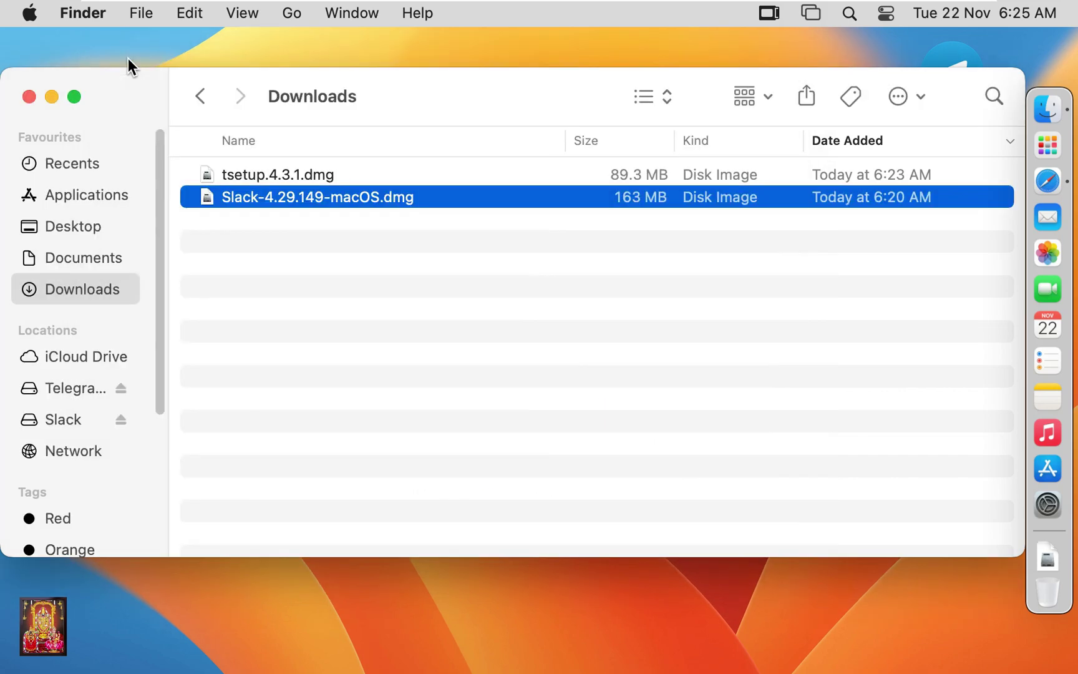
left_click(28, 97)
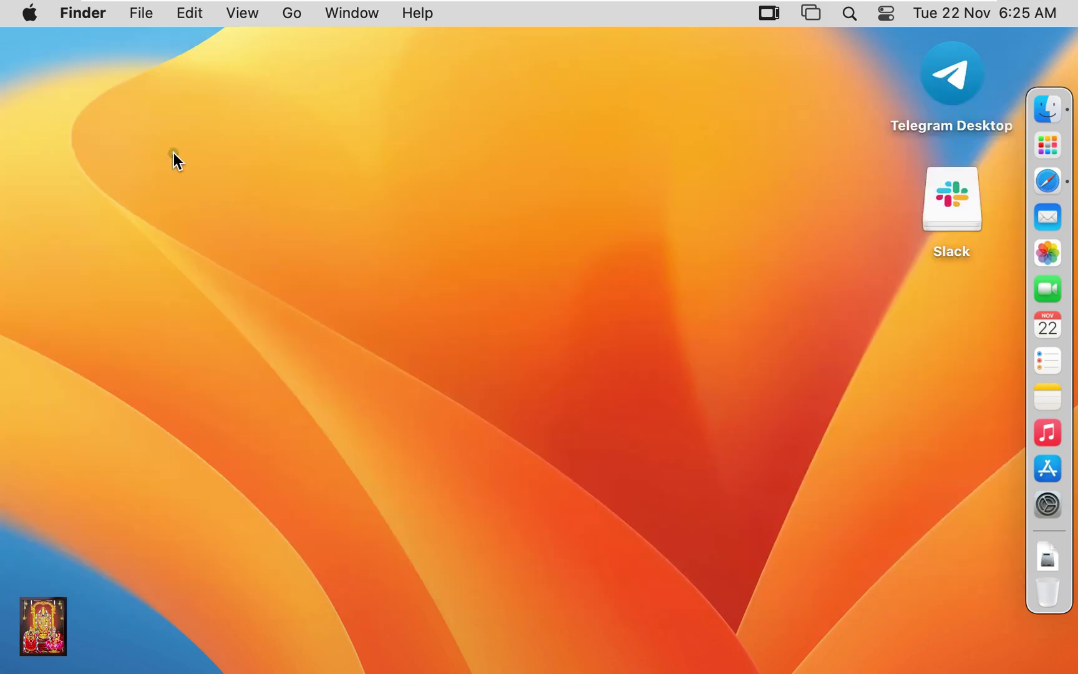
right_click(938, 73)
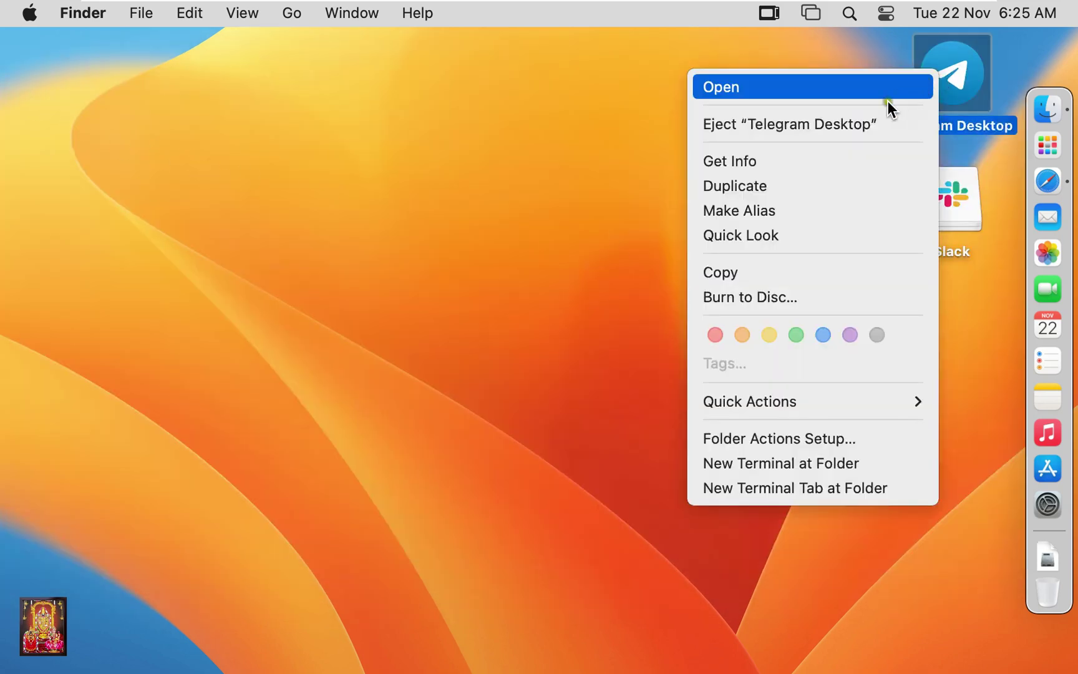
left_click(829, 131)
right_click(945, 187)
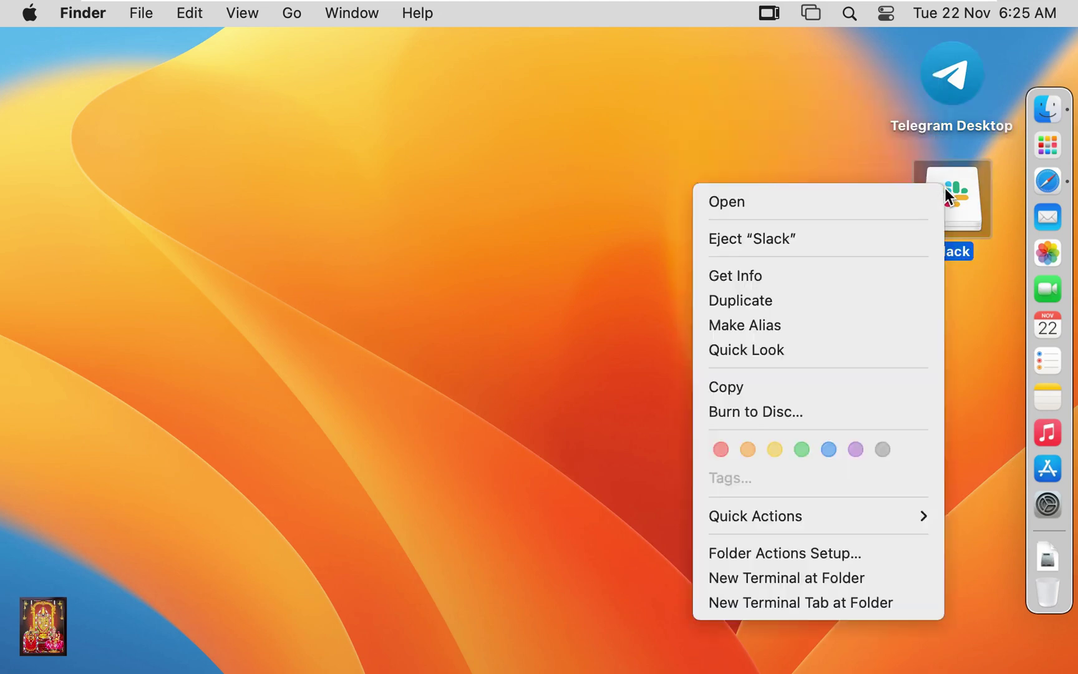
left_click(805, 240)
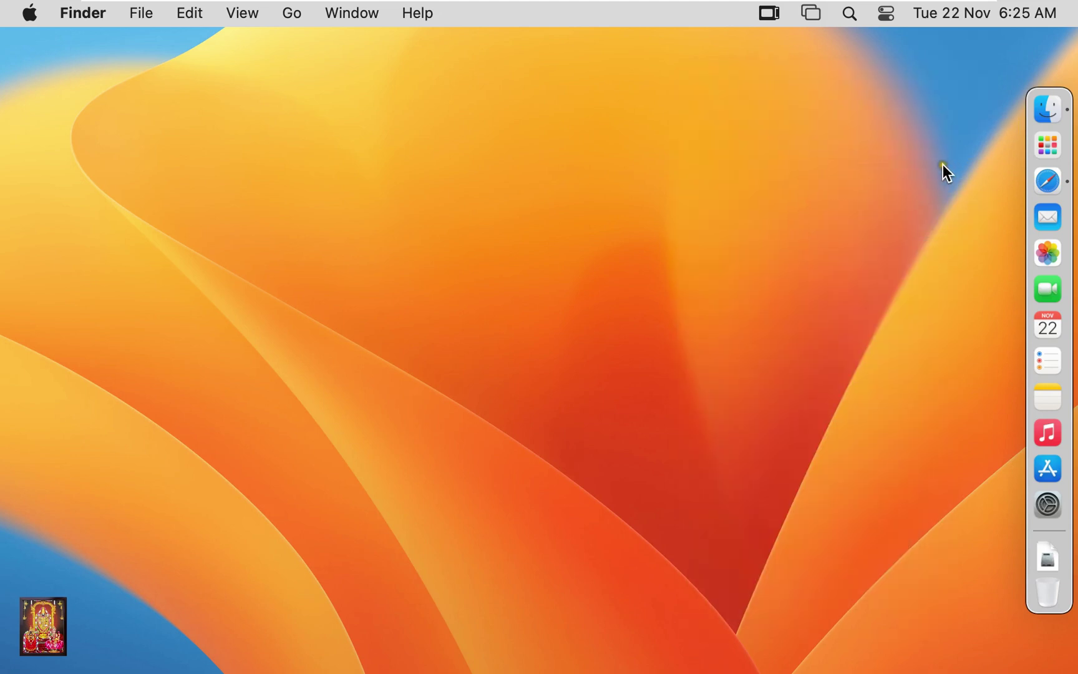
left_click(1054, 150)
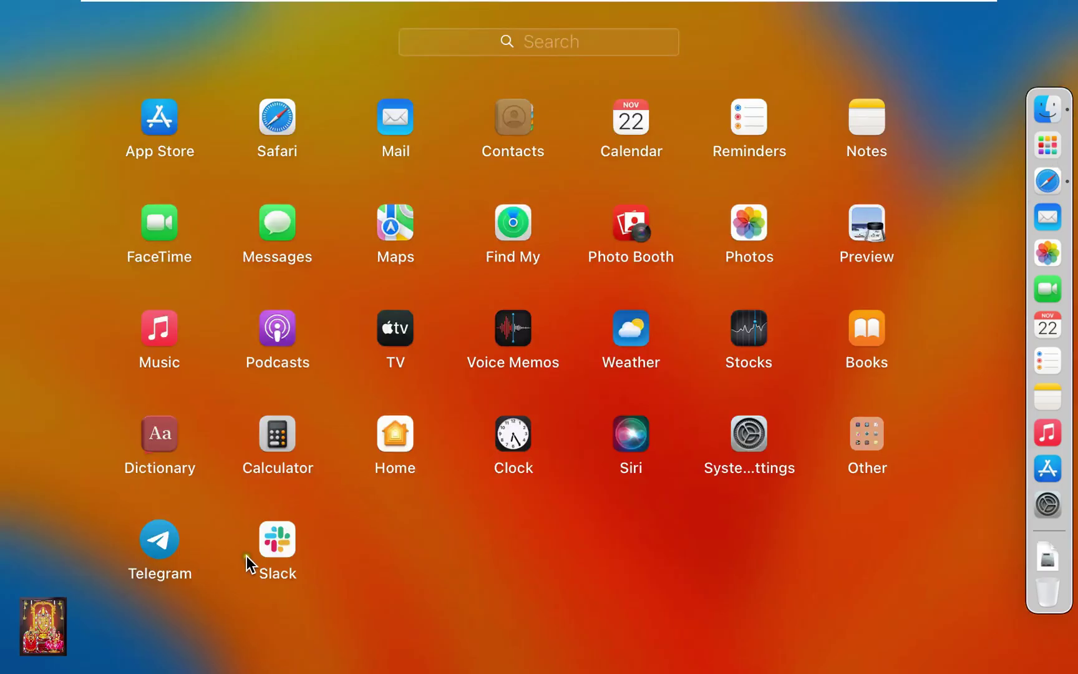
Open Telegram from Launchpad, approve it, reach the QR-code login, then close it.
left_click(147, 544)
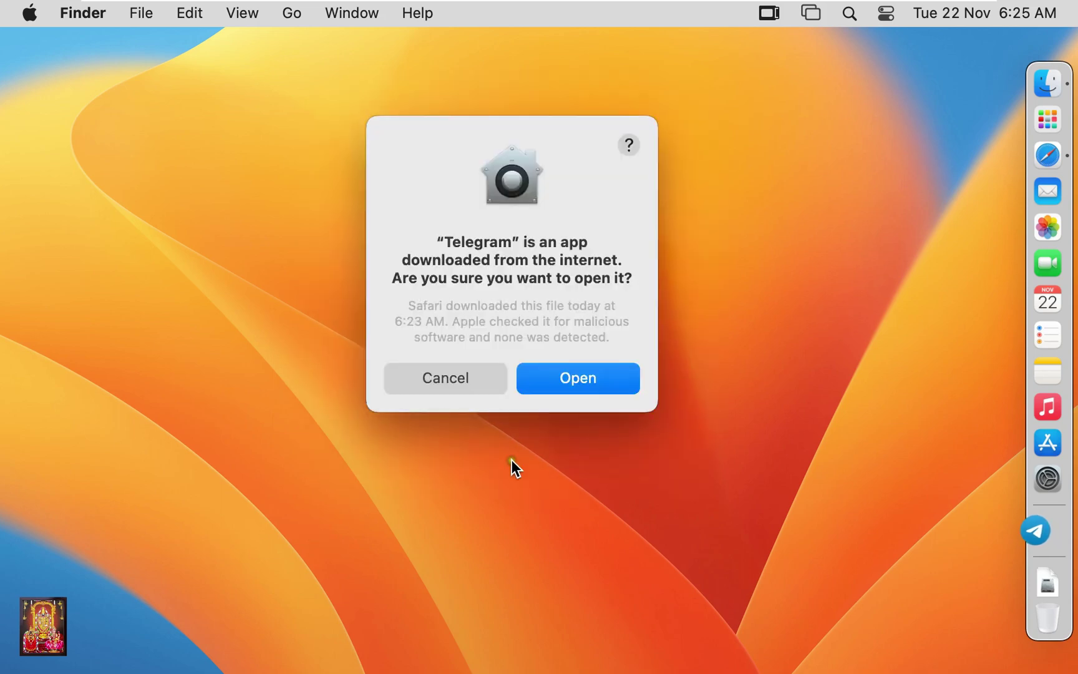
left_click(583, 384)
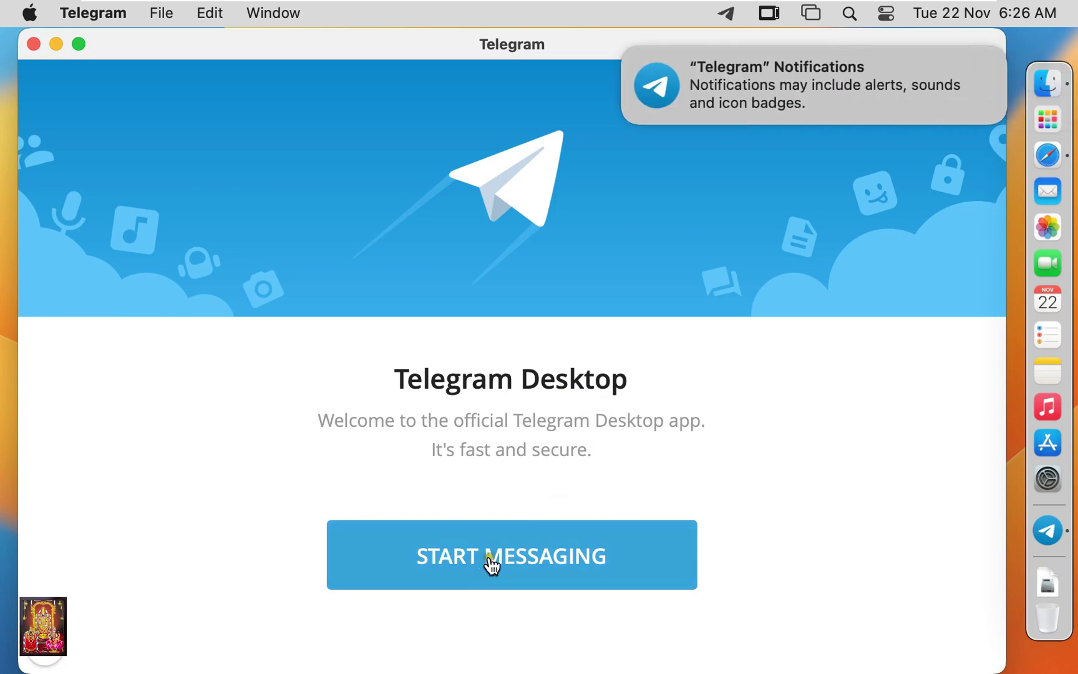
left_click(492, 566)
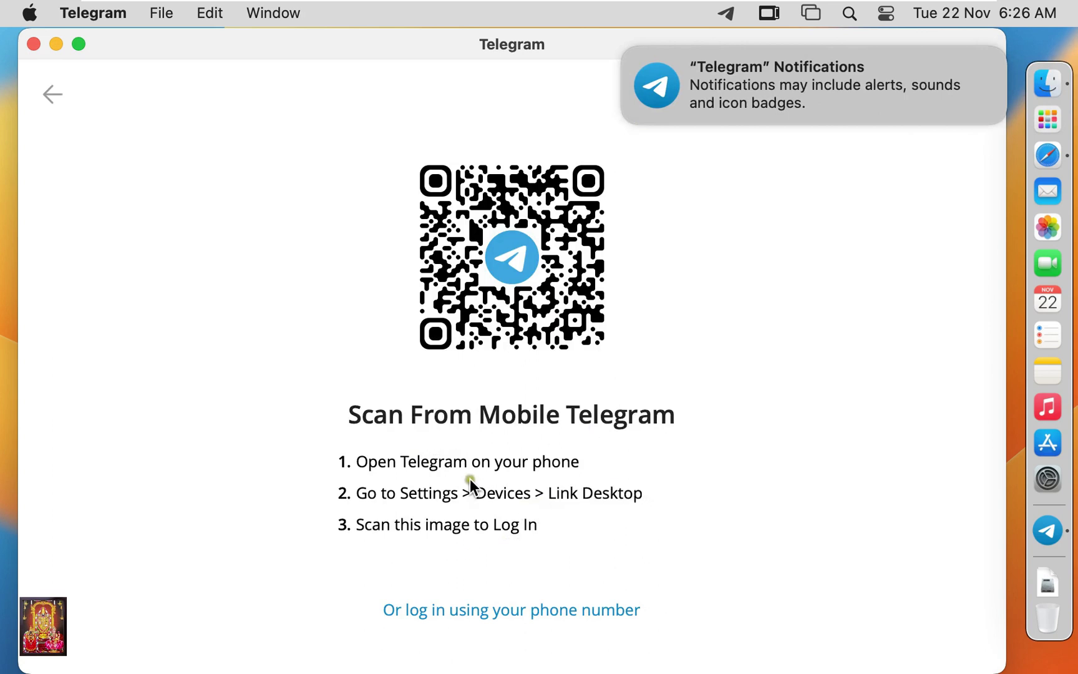
left_click(34, 44)
mouse_move(711, 90)
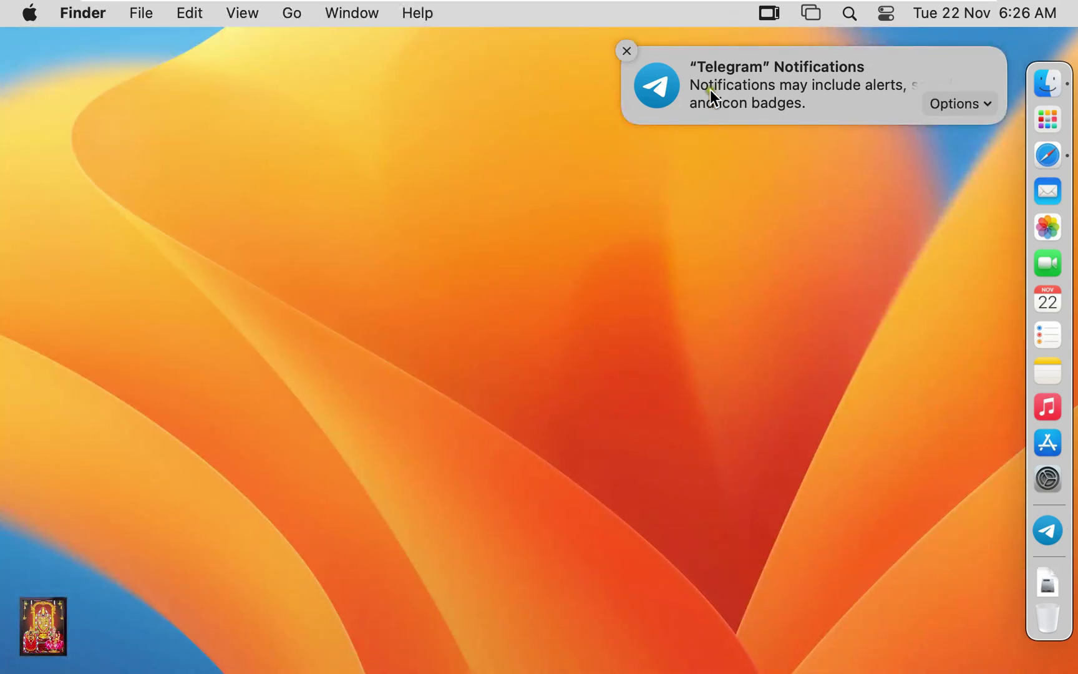
Dismiss Telegram's banner, open Slack from Launchpad, approve it and allow Downloads access.
left_click(627, 51)
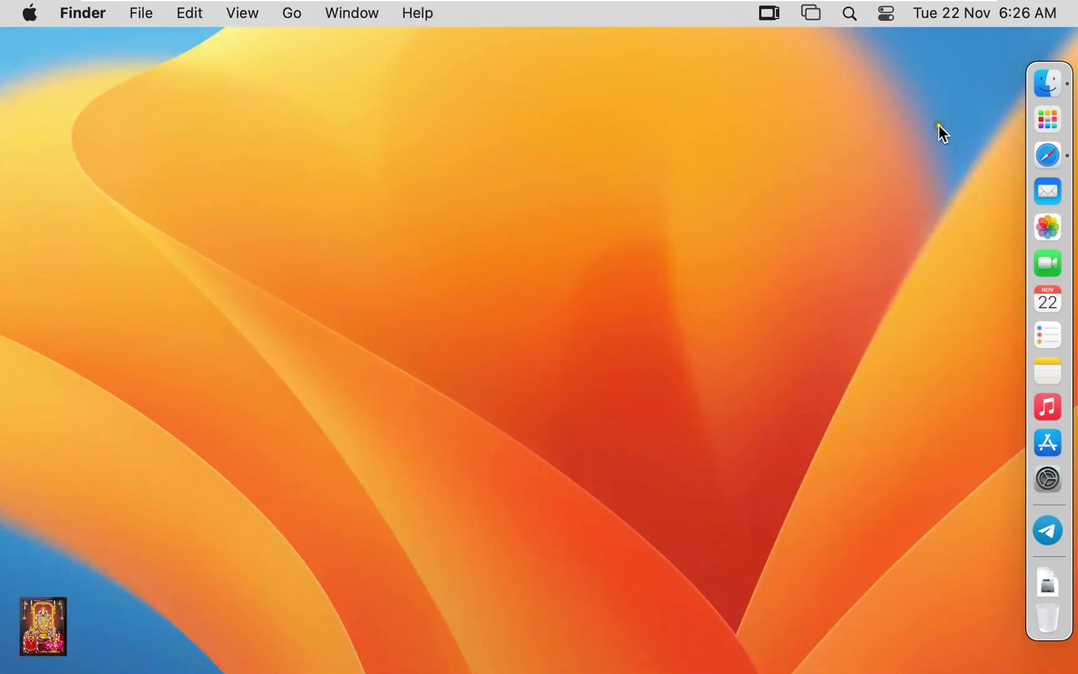
left_click(1042, 128)
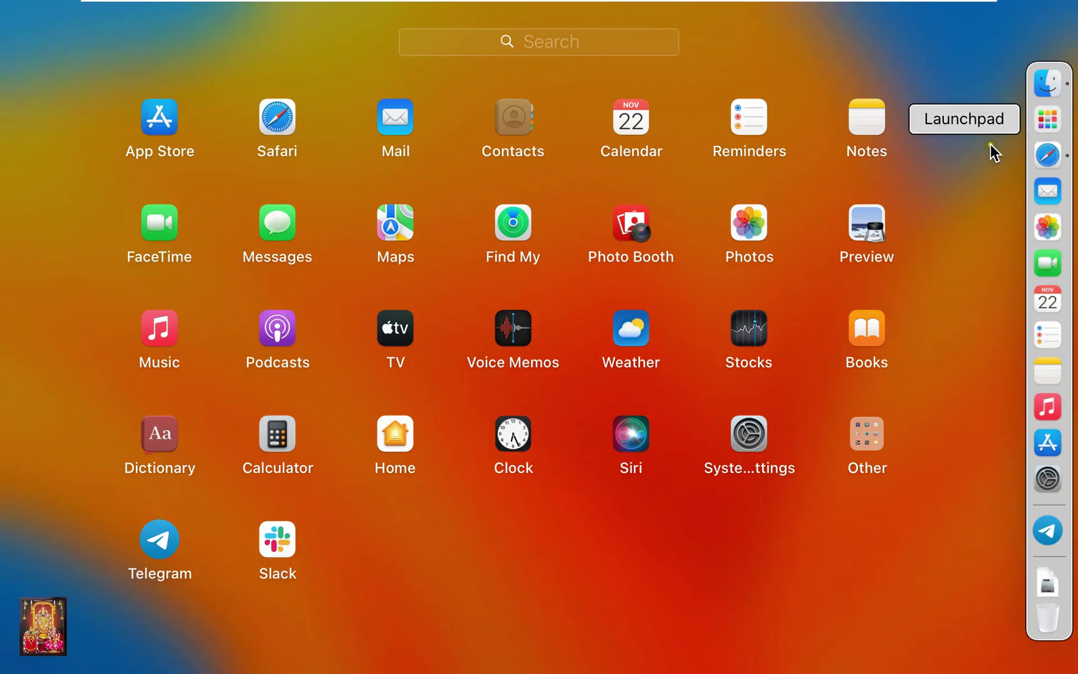
left_click(291, 537)
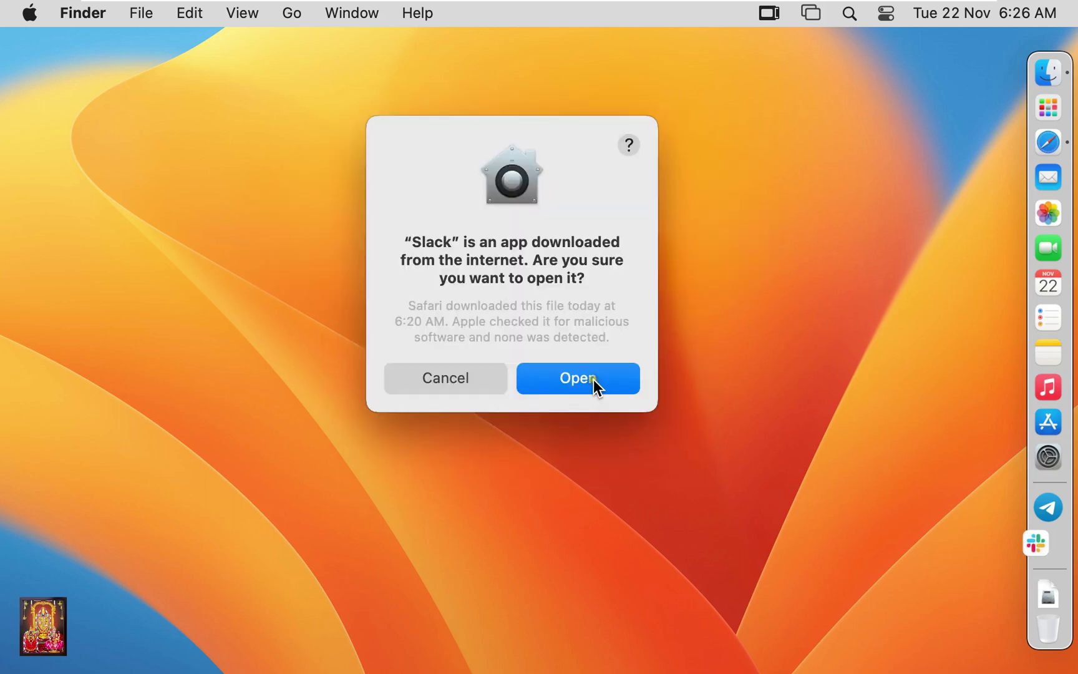
left_click(592, 378)
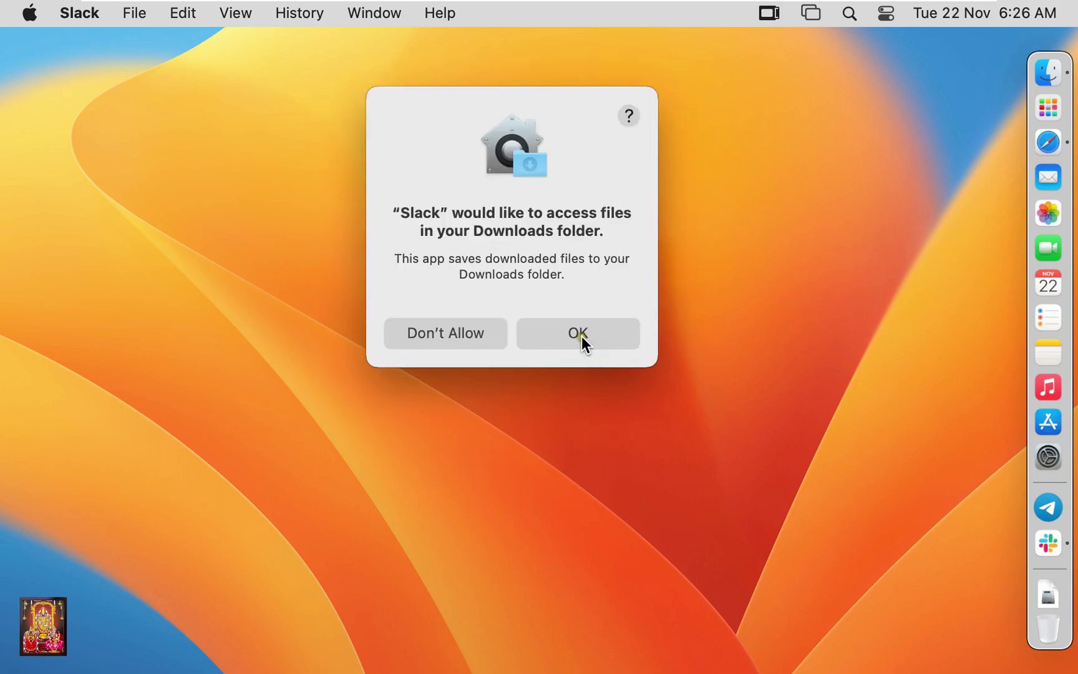
left_click(582, 336)
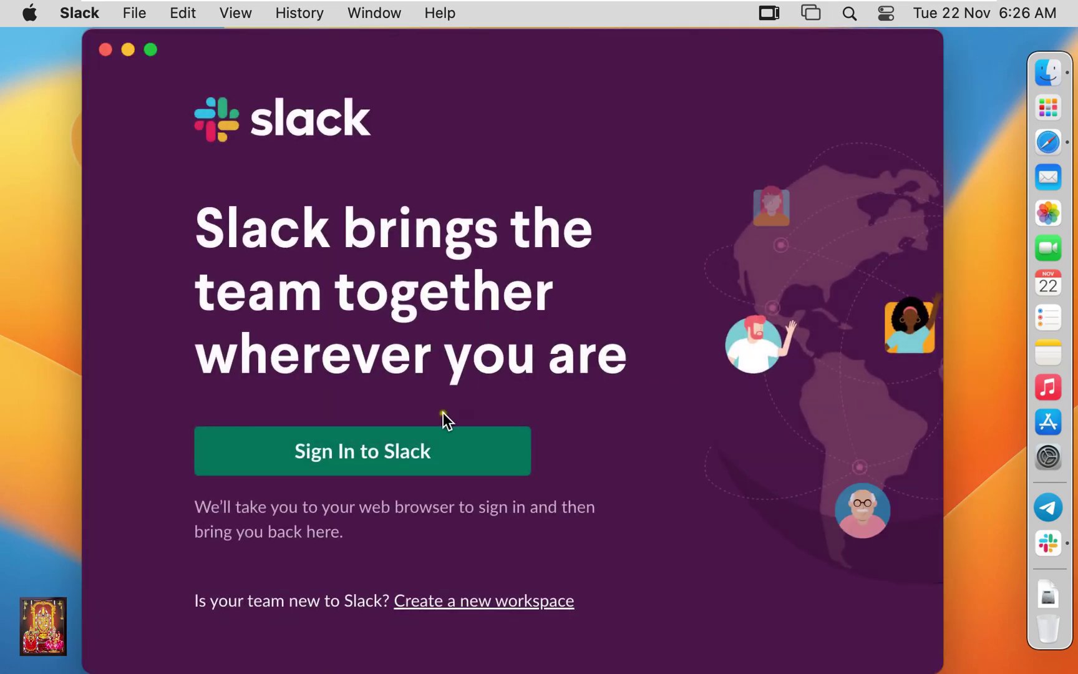
Open Slack's sign-in in Safari, review the email sign-up page, then close the browser window.
left_click(332, 461)
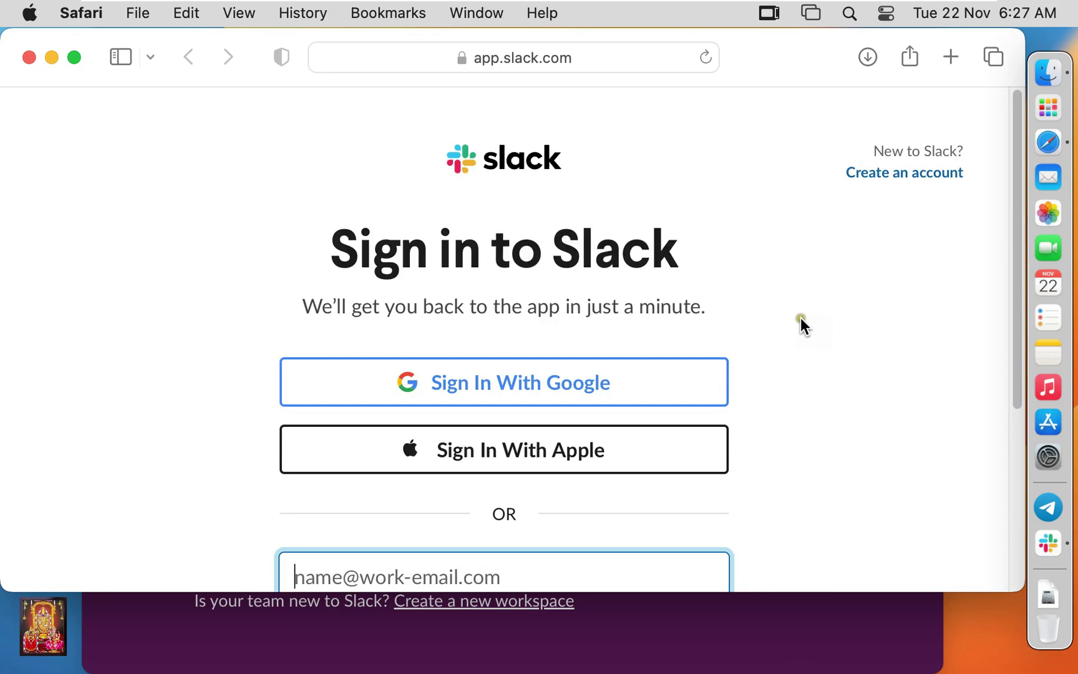
left_click(929, 178)
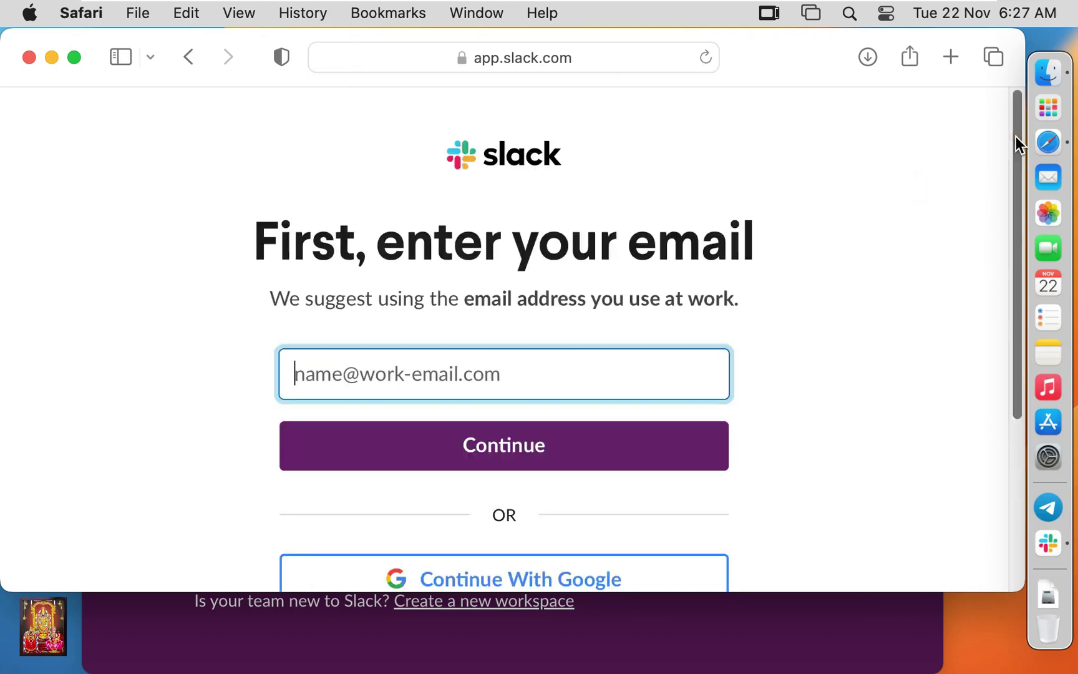
scroll(1016, 135, "down", 2)
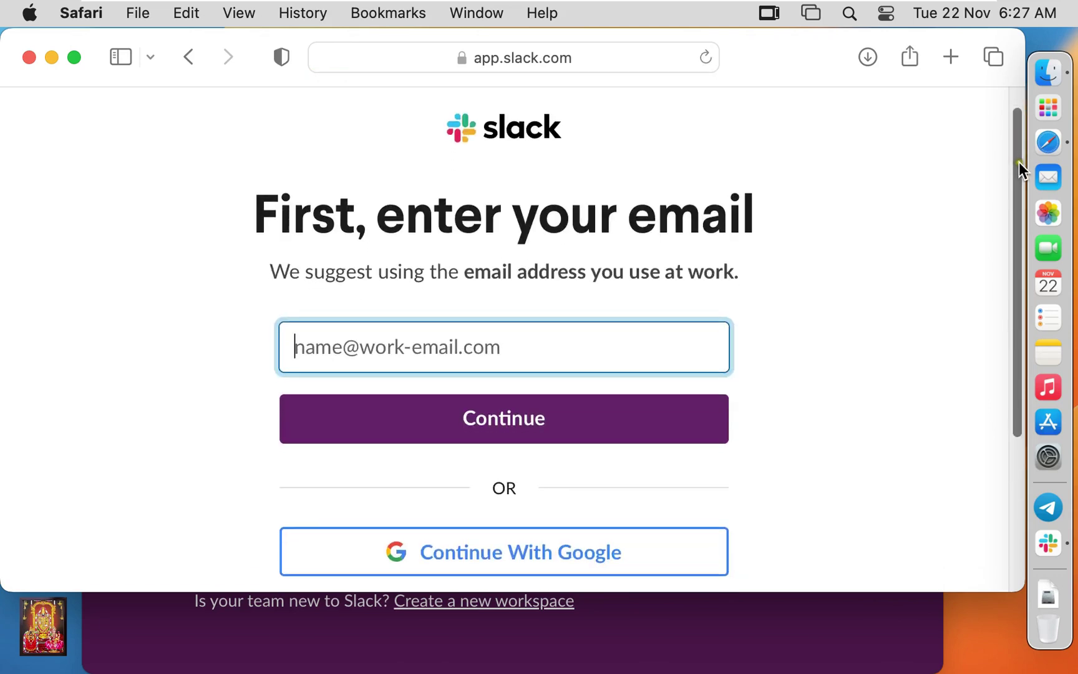
left_click_drag(1020, 163, 1016, 187)
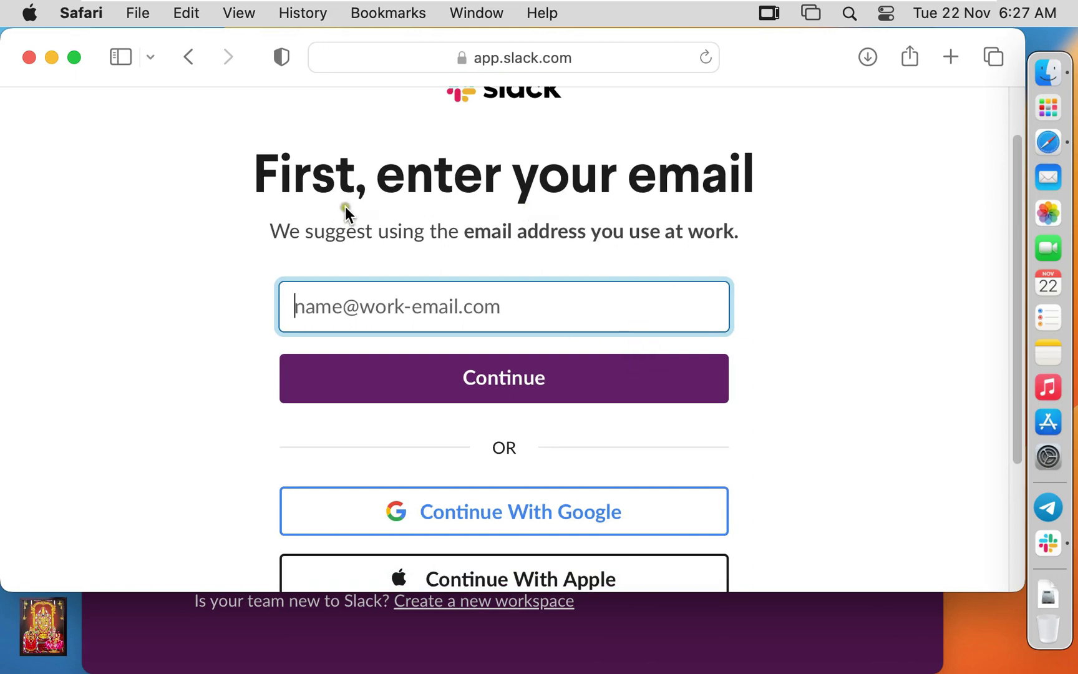
scroll(287, 294, "down", 1)
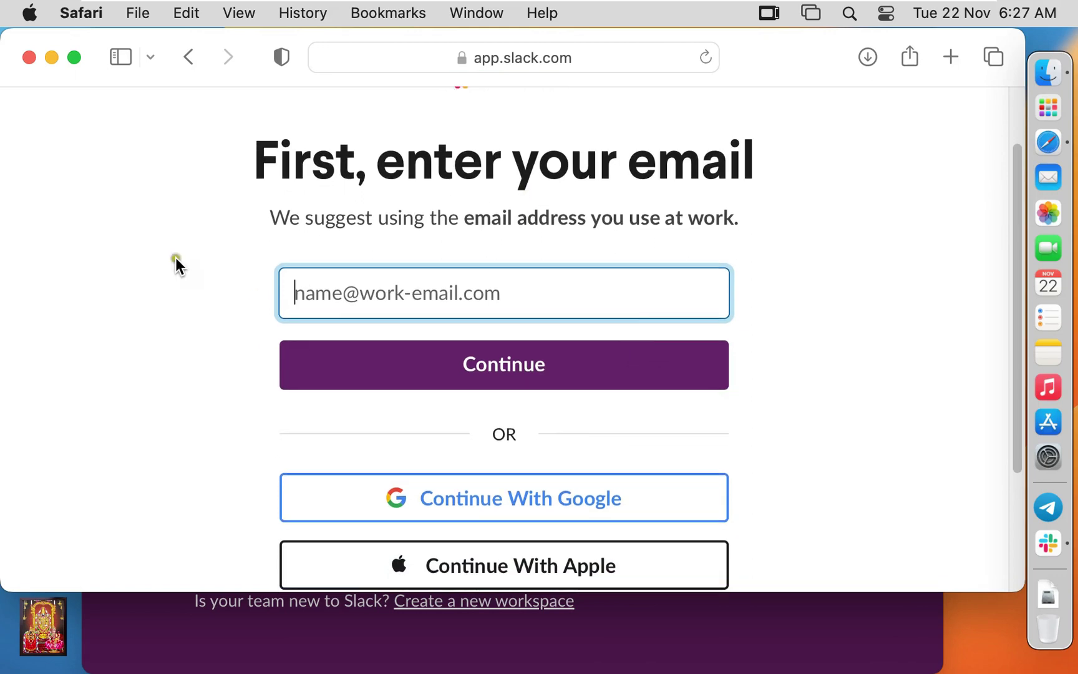
left_click(28, 57)
left_click(105, 54)
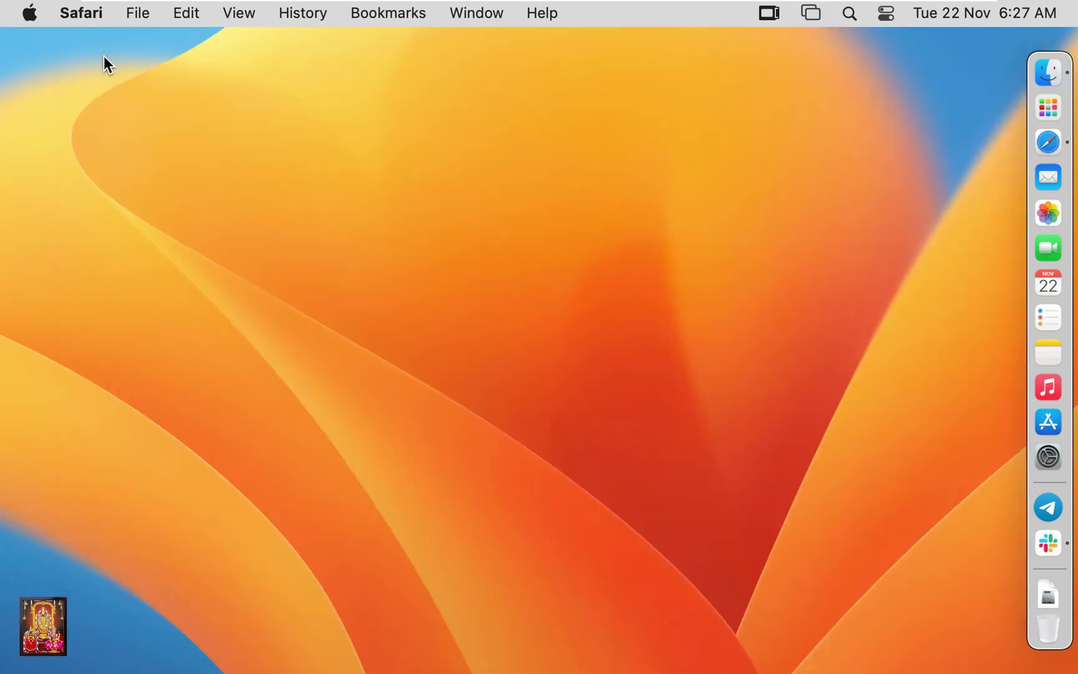